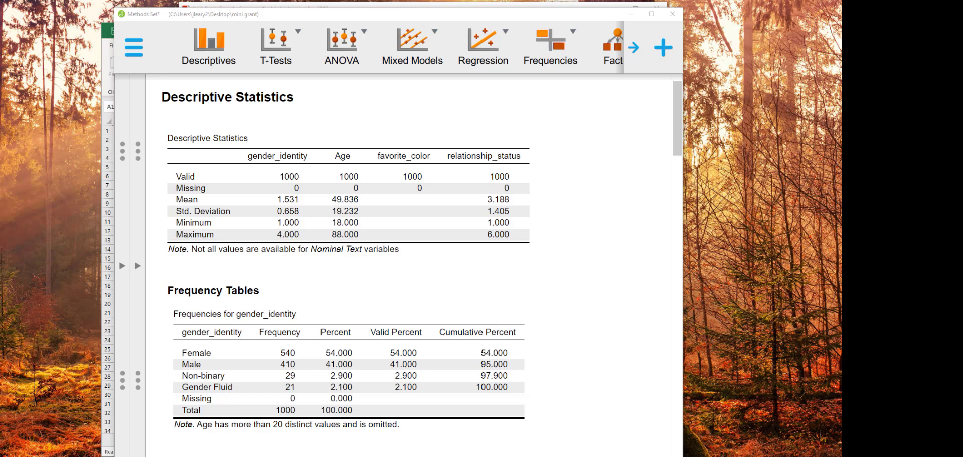
# Switch to Excel and save the Methods Set data in the mini grant folder as the CSV file Methods Set 3-30-2023
pyautogui.click(100, 54)
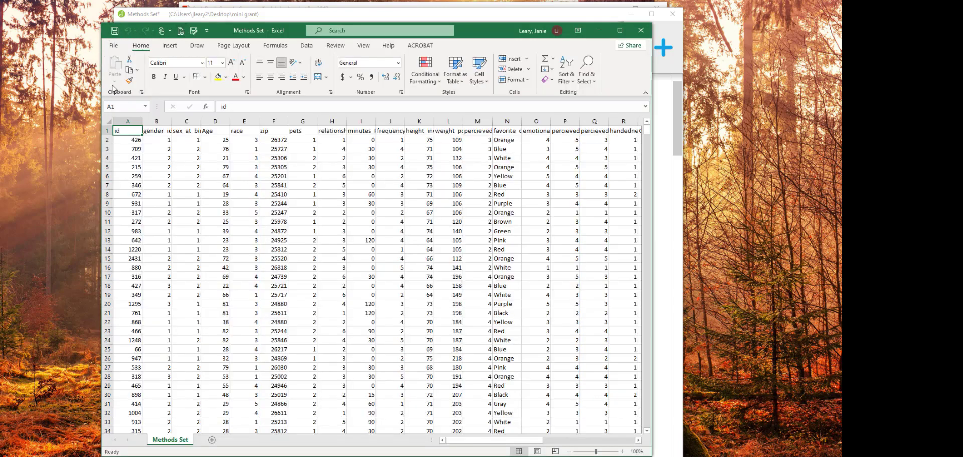
pyautogui.click(114, 47)
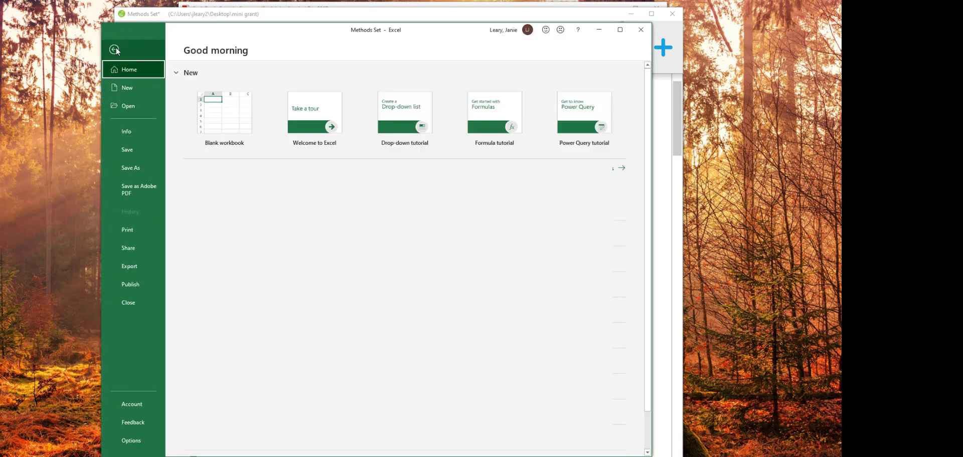
pyautogui.click(130, 168)
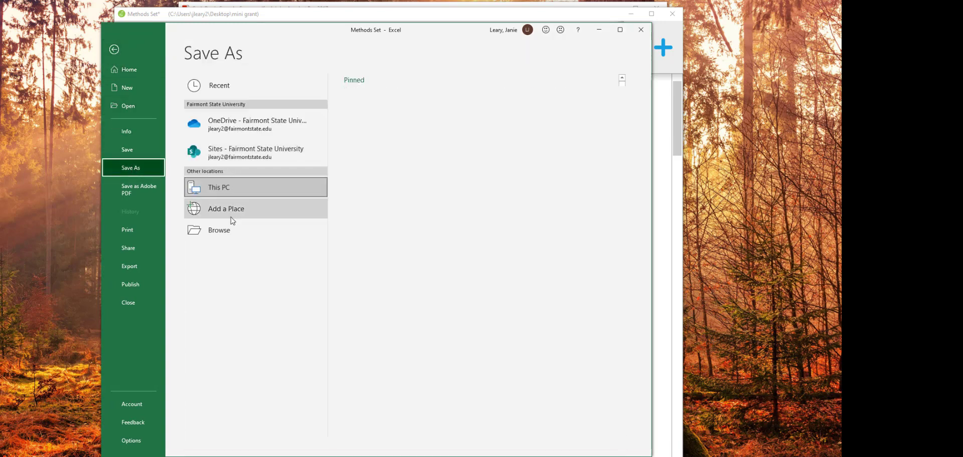
pyautogui.click(221, 235)
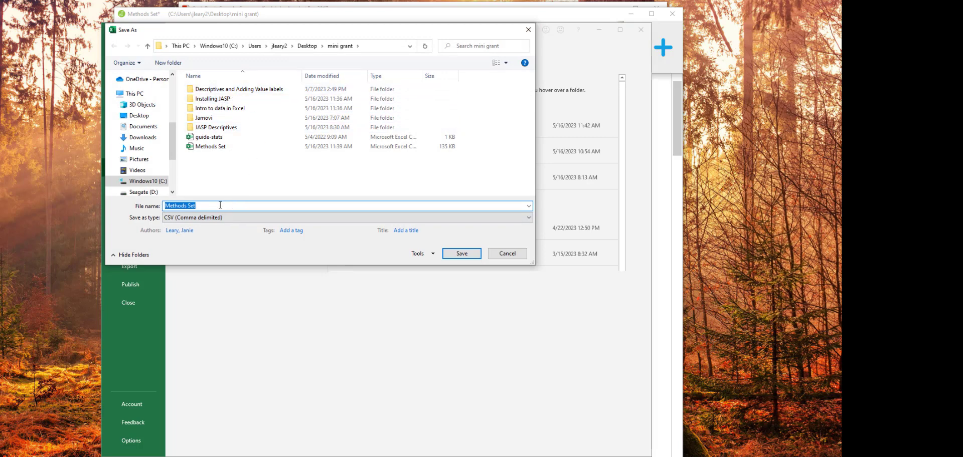
pyautogui.click(219, 205)
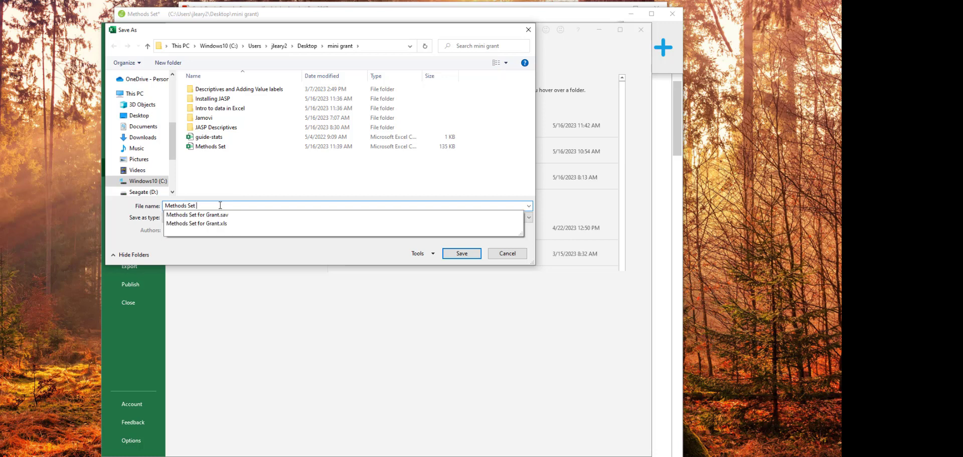
pyautogui.write('3-')
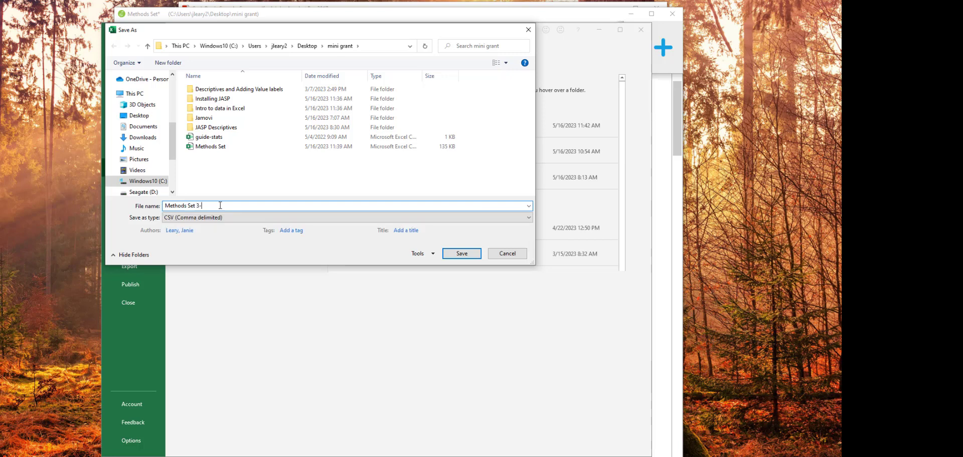
pyautogui.write('30-2023')
pyautogui.press('Return')
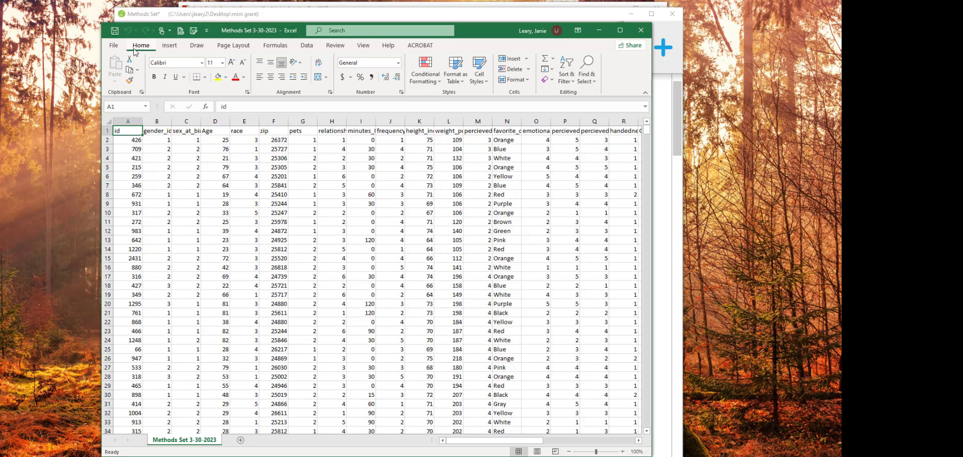
# Save the data again as CSV, replacing the existing Methods Set 3-30-2023 file, and close the workbook
pyautogui.click(194, 31)
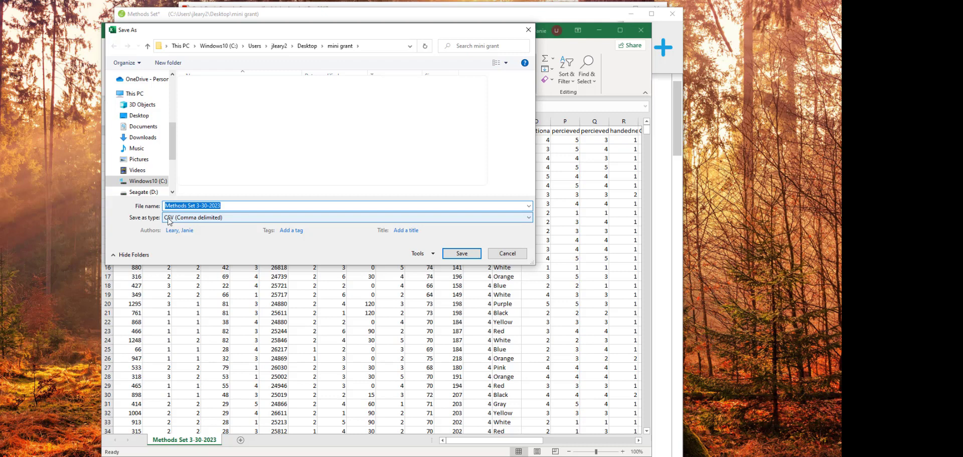
pyautogui.click(459, 255)
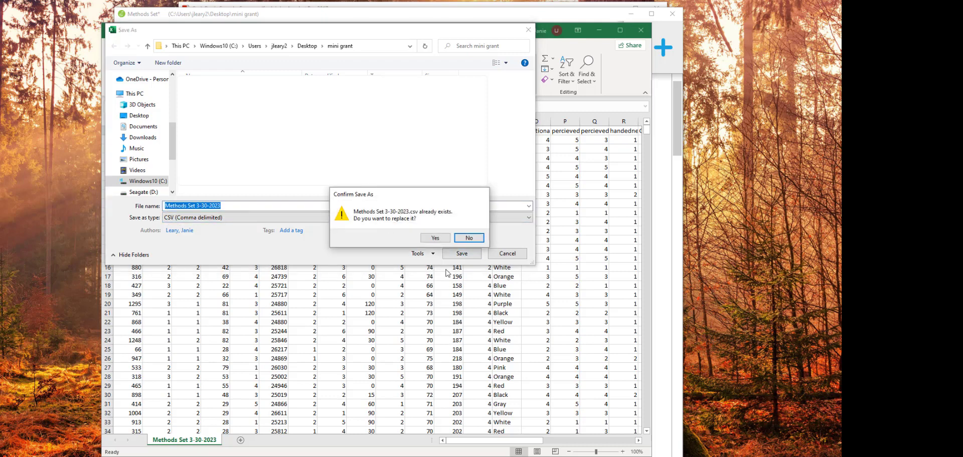
pyautogui.click(435, 239)
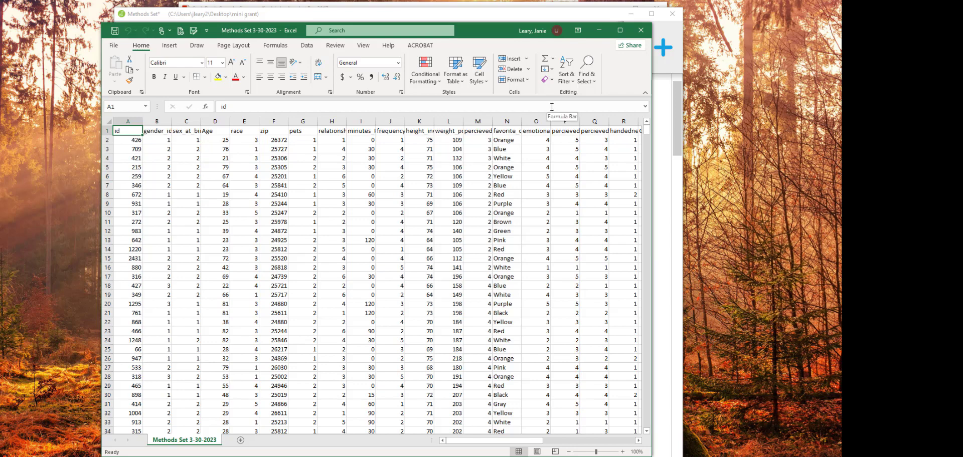
pyautogui.click(644, 31)
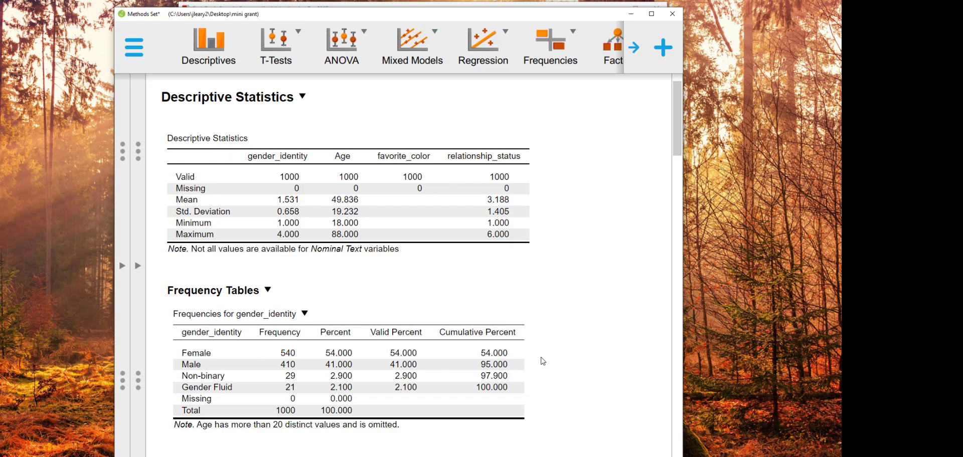
# Save the JASP analysis in the mini grant folder as Methods Set 3-30-2023 Descriptive results
pyautogui.scroll(-1, 542, 362)
pyautogui.scroll(-4, 541, 361)
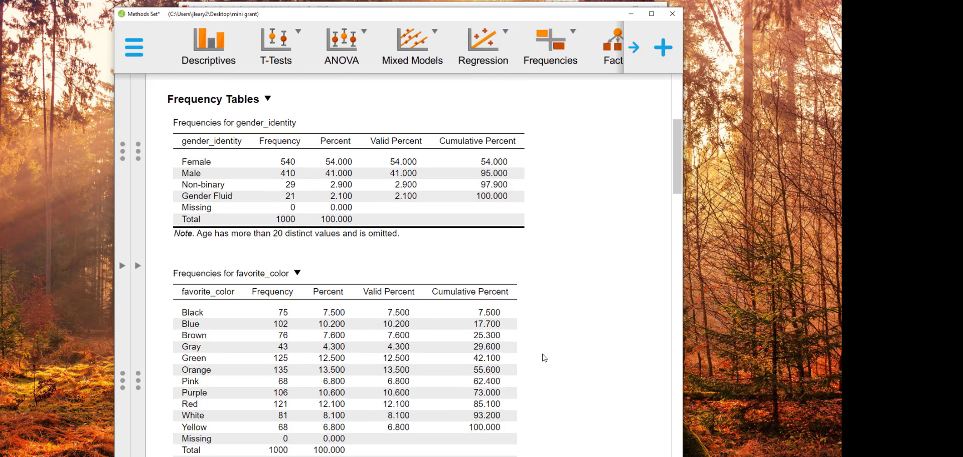
pyautogui.scroll(-6, 544, 358)
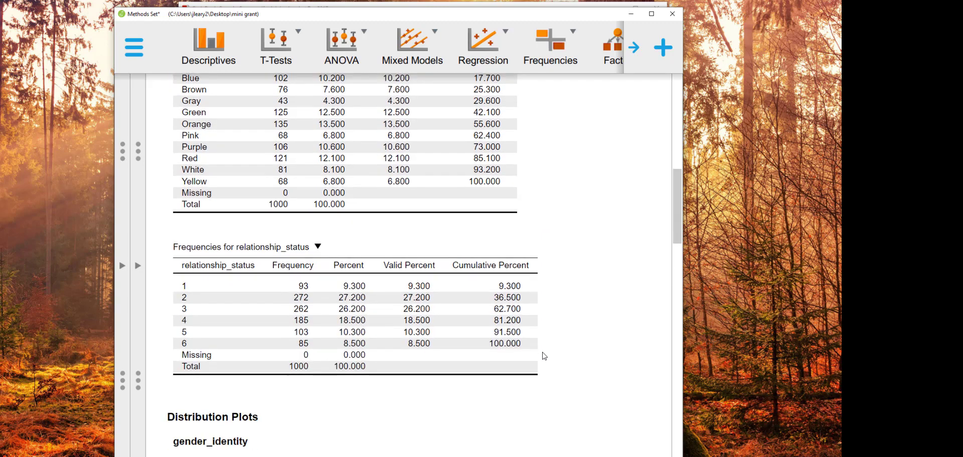
pyautogui.scroll(-3, 541, 355)
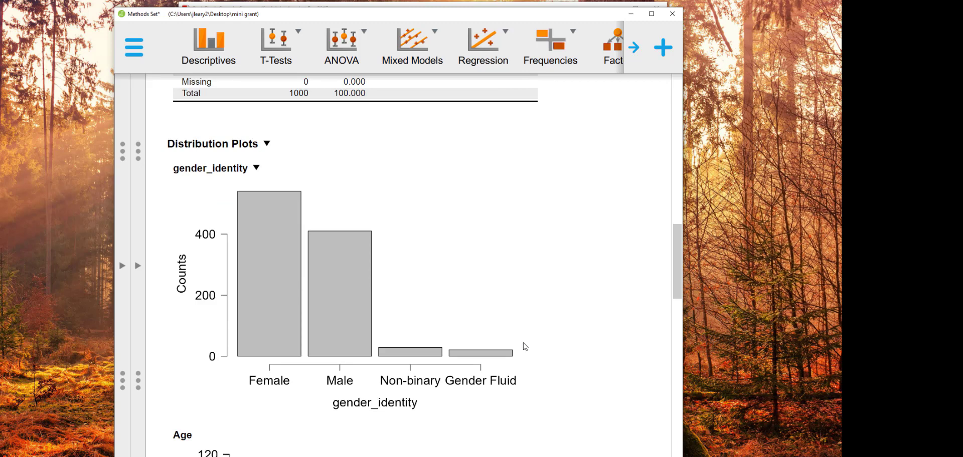
pyautogui.moveTo(524, 346)
pyautogui.click(129, 50)
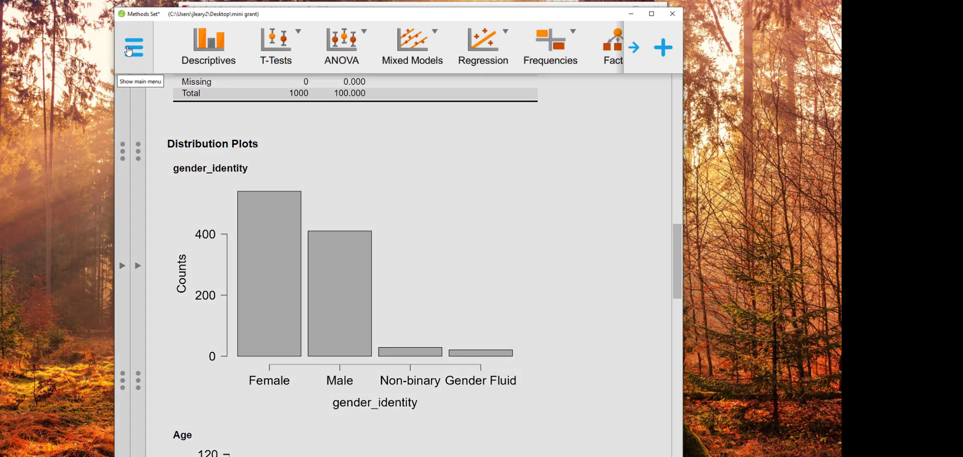
pyautogui.click(176, 166)
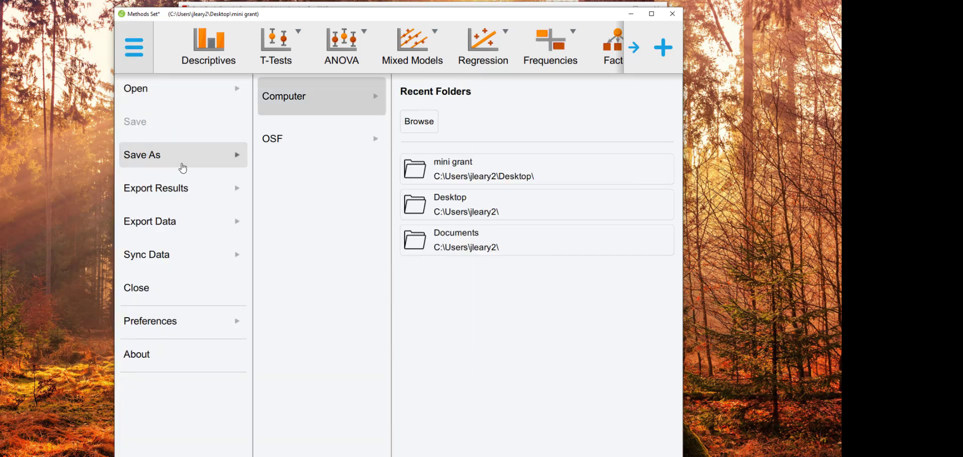
pyautogui.click(469, 171)
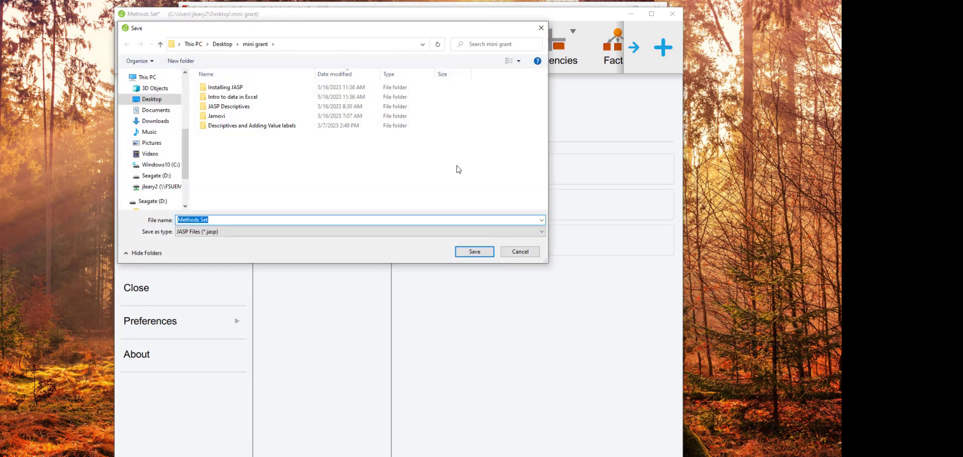
pyautogui.click(214, 220)
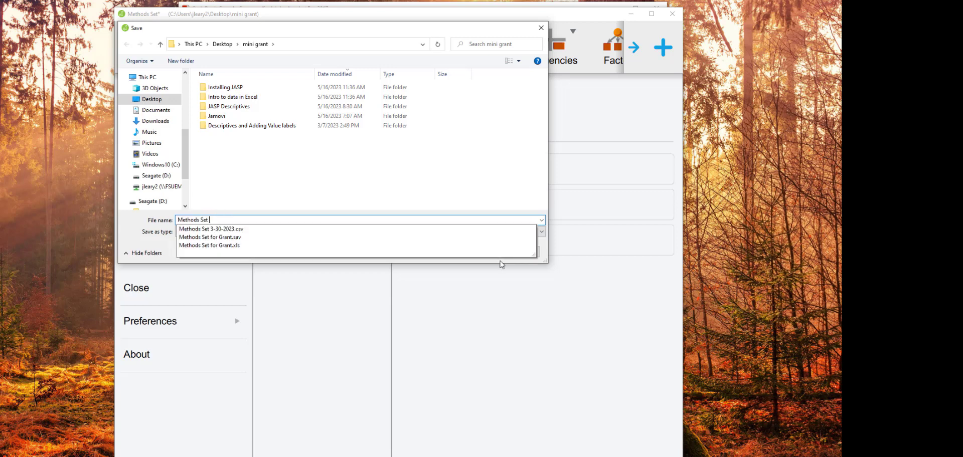
pyautogui.write('3-30-')
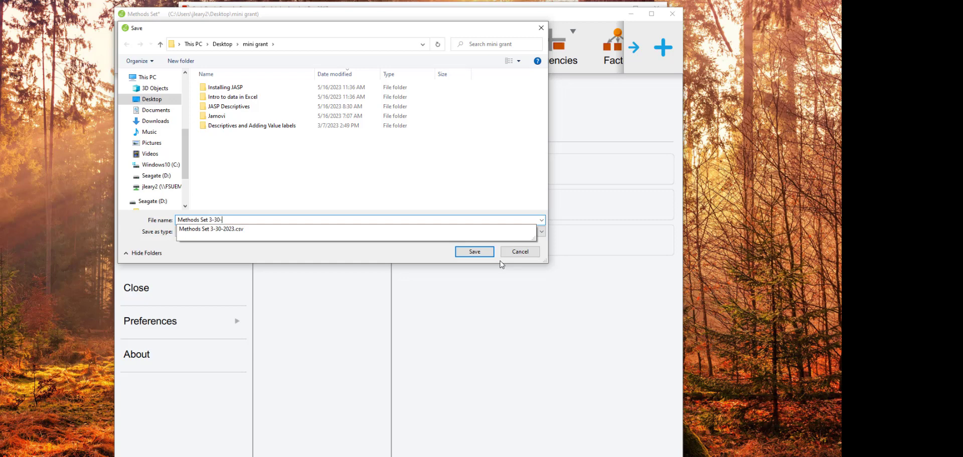
pyautogui.write('2023 Descriptive results')
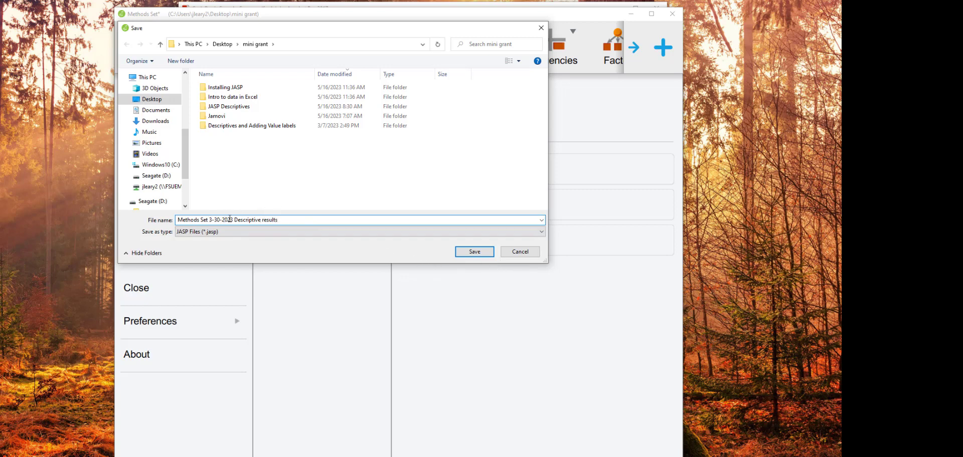
pyautogui.moveTo(234, 219); pyautogui.dragTo(278, 220)
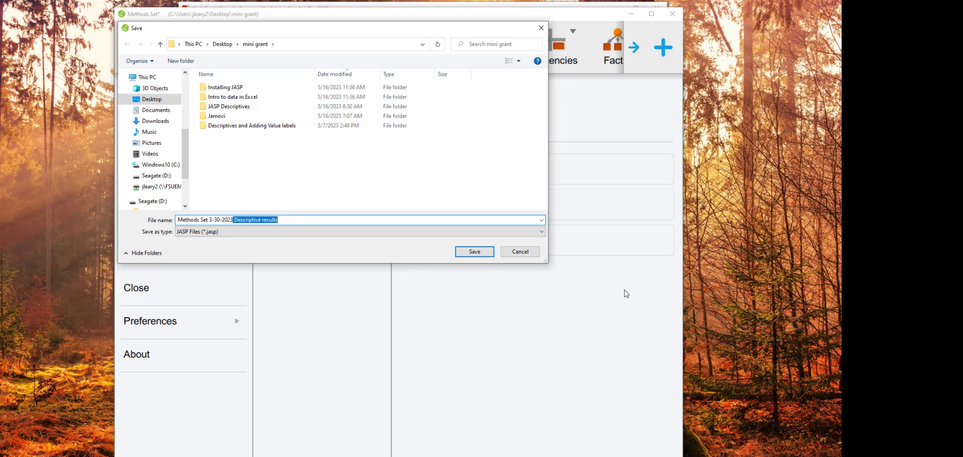
pyautogui.click(471, 252)
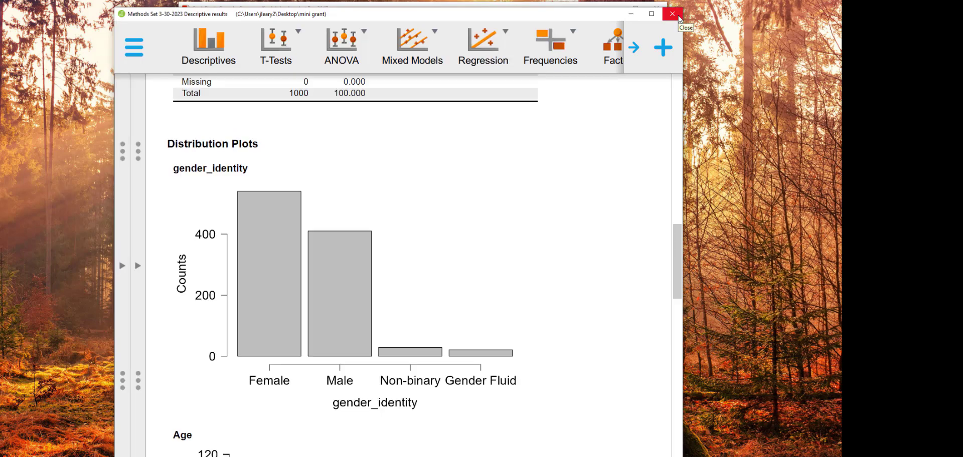
# Close JASP, start it again and reopen the recent file Methods Set 3-30-2023 Descriptive results.jasp
pyautogui.click(679, 18)
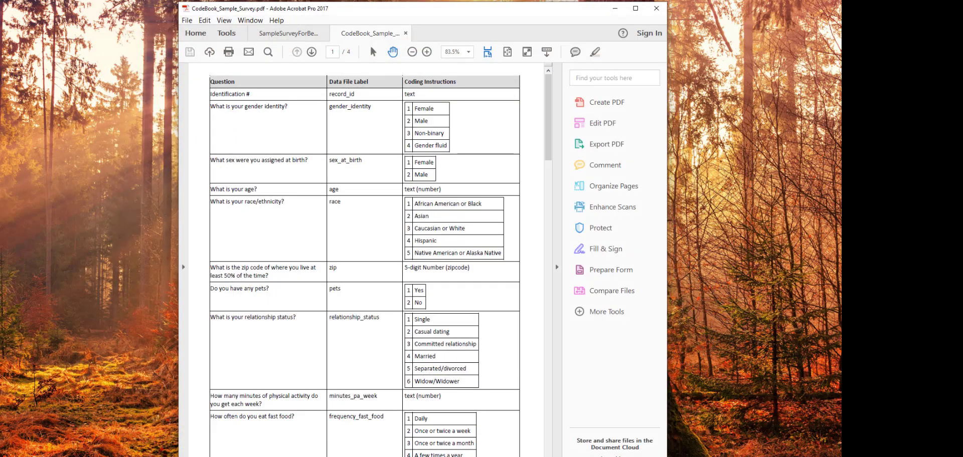
pyautogui.press('super')
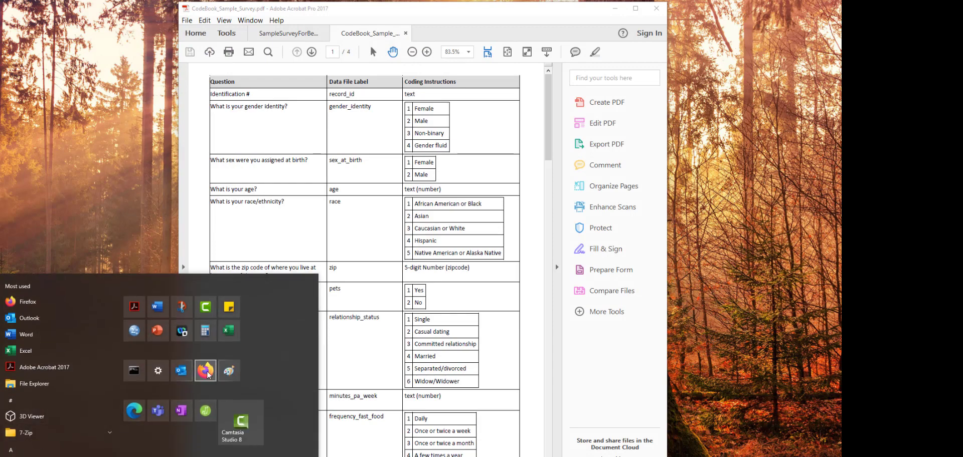
pyautogui.click(458, 129)
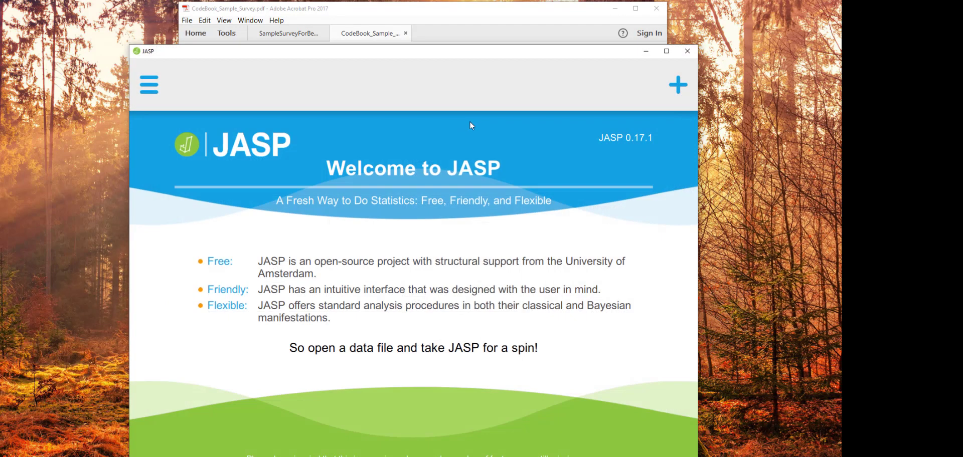
pyautogui.click(149, 85)
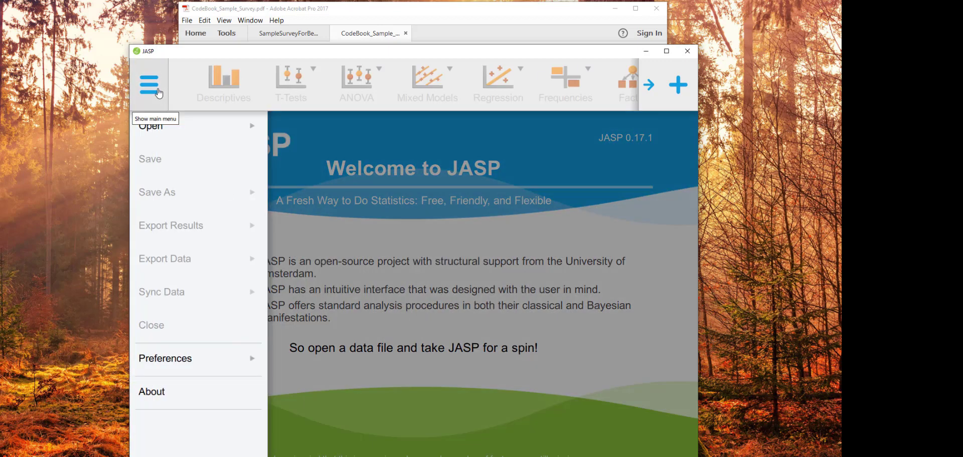
pyautogui.click(189, 129)
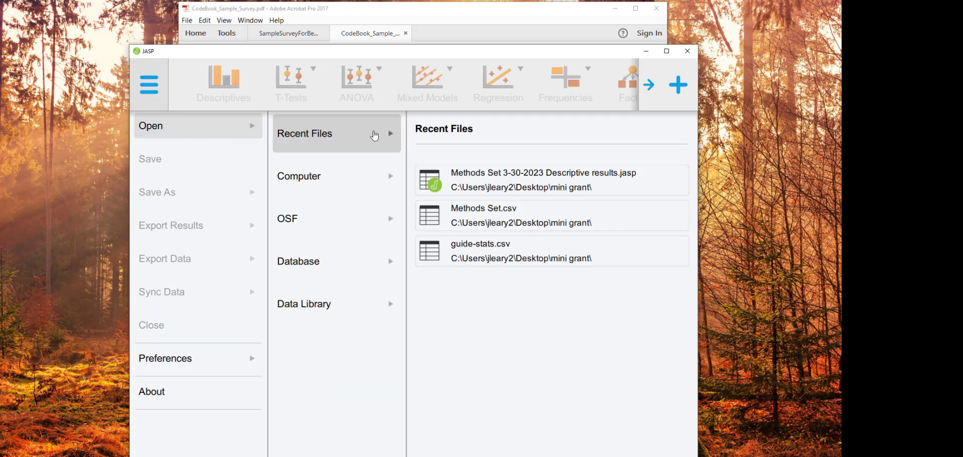
pyautogui.click(485, 181)
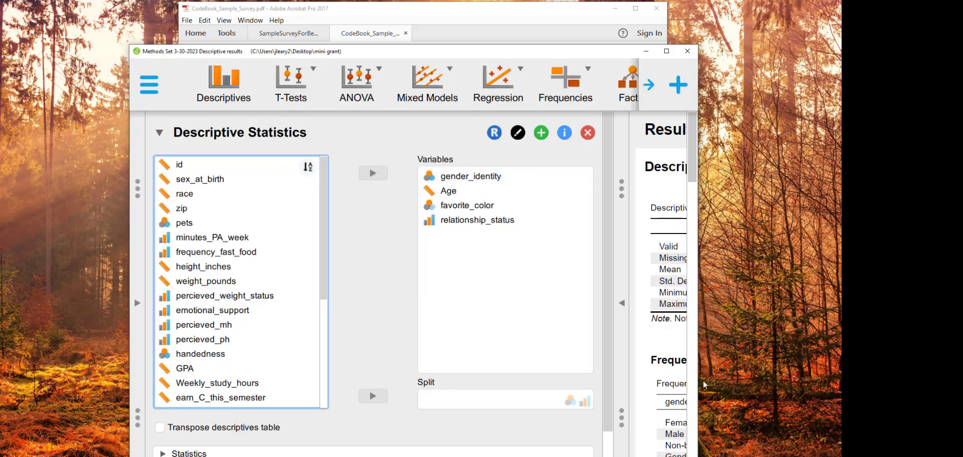
# Collapse the analysis settings and examine the reopened results, including the frequency tables, distribution plots and the options for the relationship_status plot
pyautogui.click(620, 305)
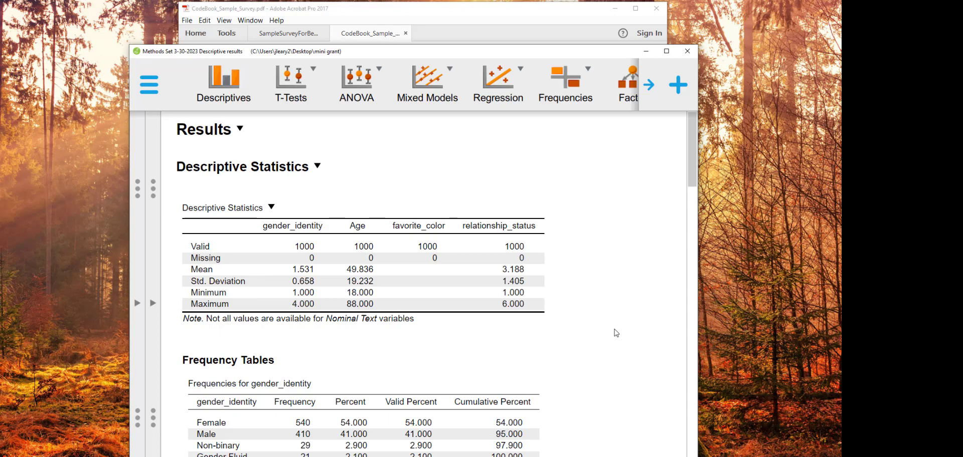
pyautogui.scroll(-5, 616, 333)
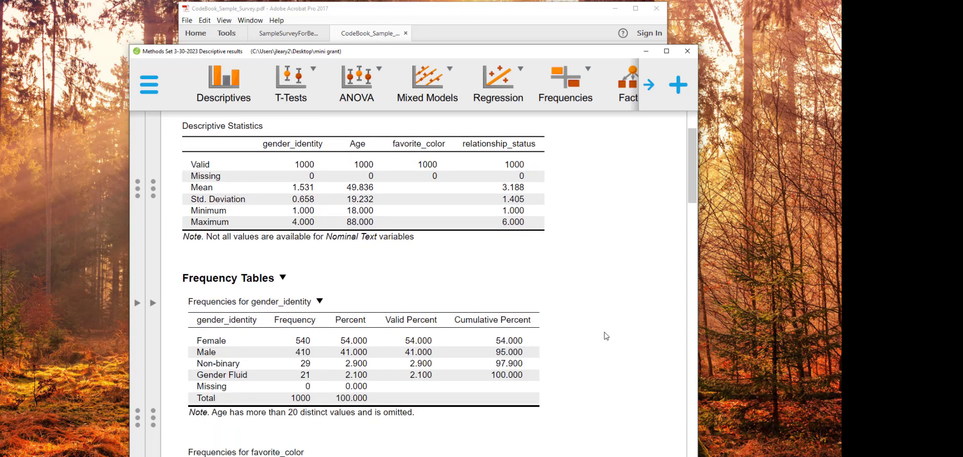
pyautogui.moveTo(689, 217); pyautogui.dragTo(702, 456)
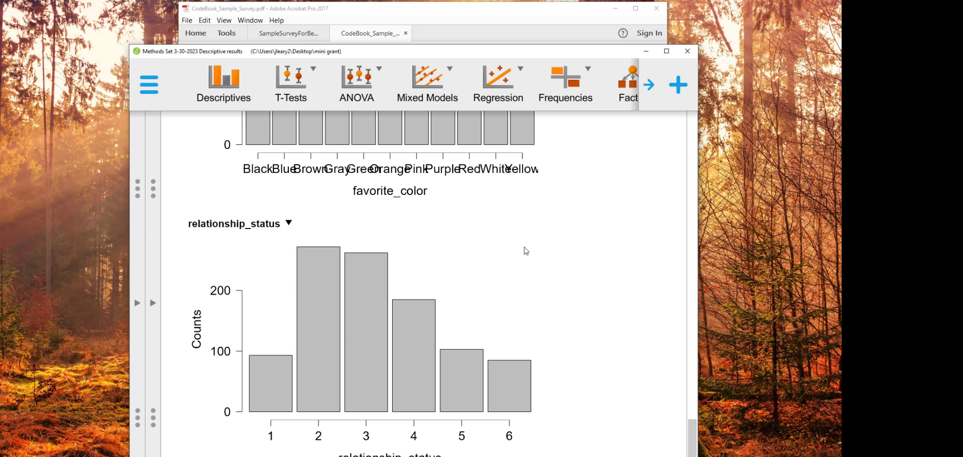
pyautogui.scroll(4, 492, 238)
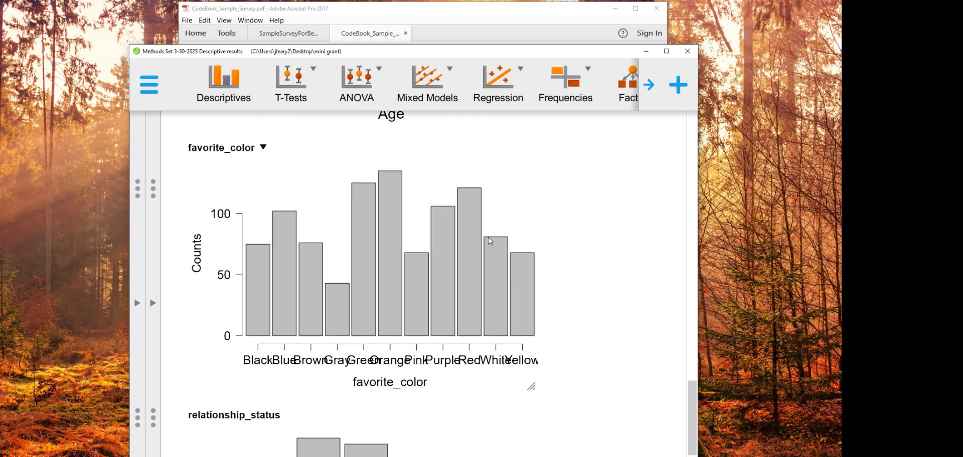
pyautogui.scroll(-4, 306, 261)
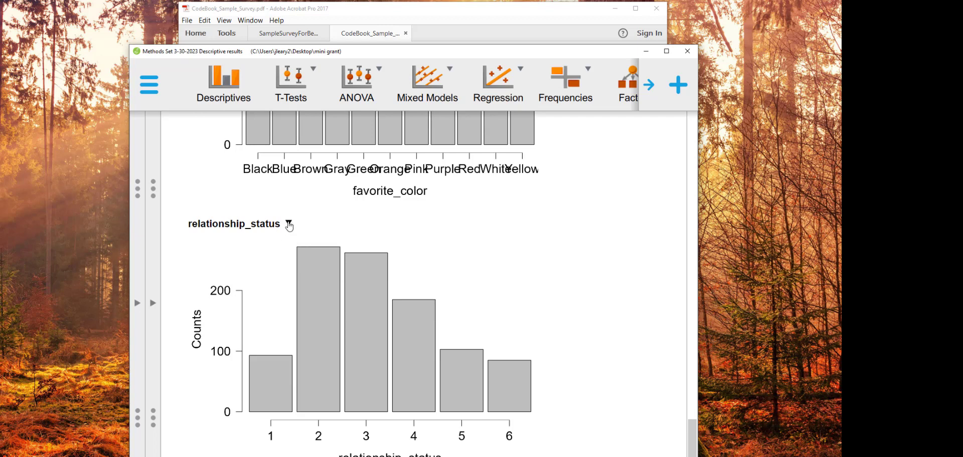
pyautogui.click(289, 225)
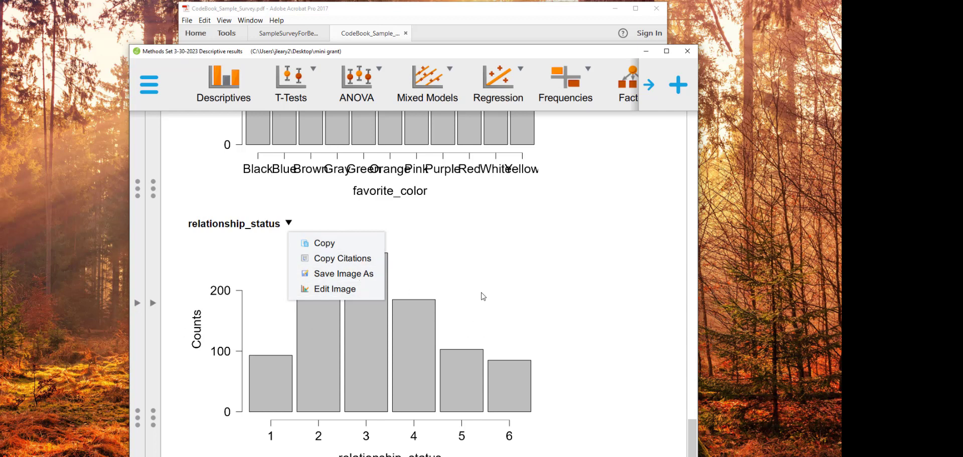
pyautogui.scroll(8, 481, 331)
pyautogui.scroll(10, 484, 310)
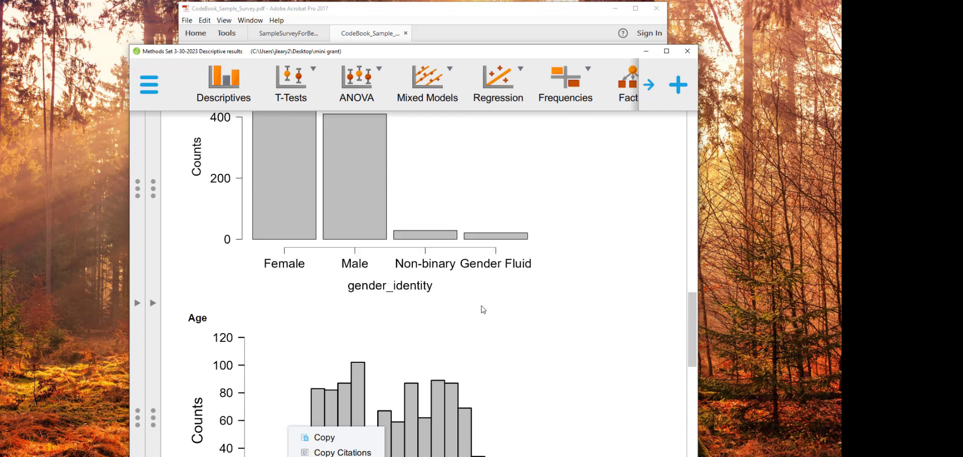
# Try to collapse the Distribution Plots section through its heading options and return to the start of the results
pyautogui.scroll(-3, 342, 260)
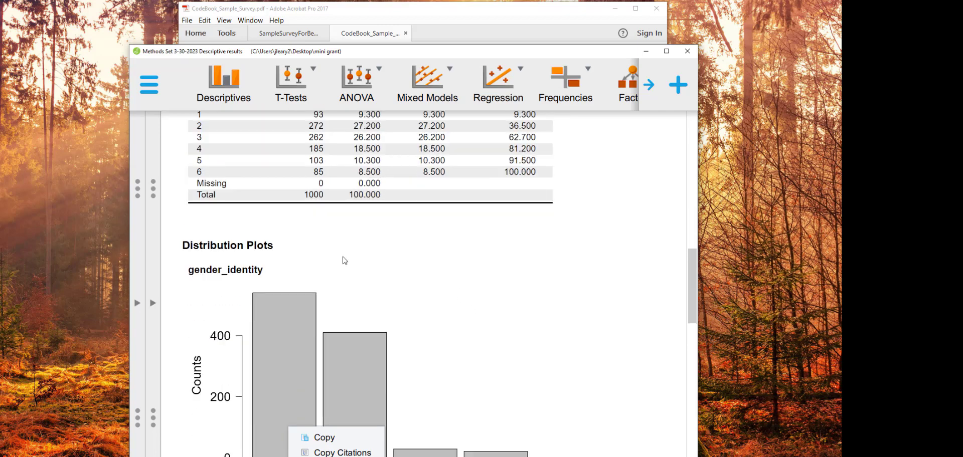
pyautogui.rightClick(295, 245)
pyautogui.click(299, 258)
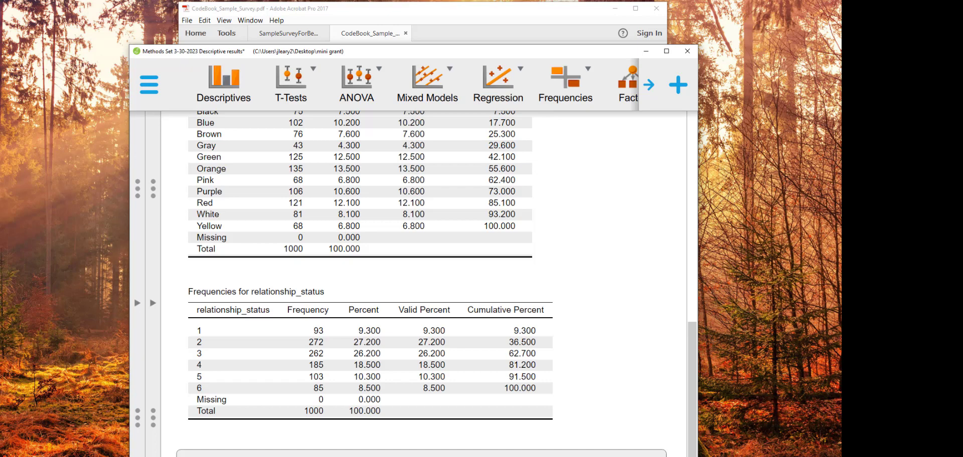
pyautogui.scroll(3, 431, 276)
pyautogui.scroll(-5, 423, 292)
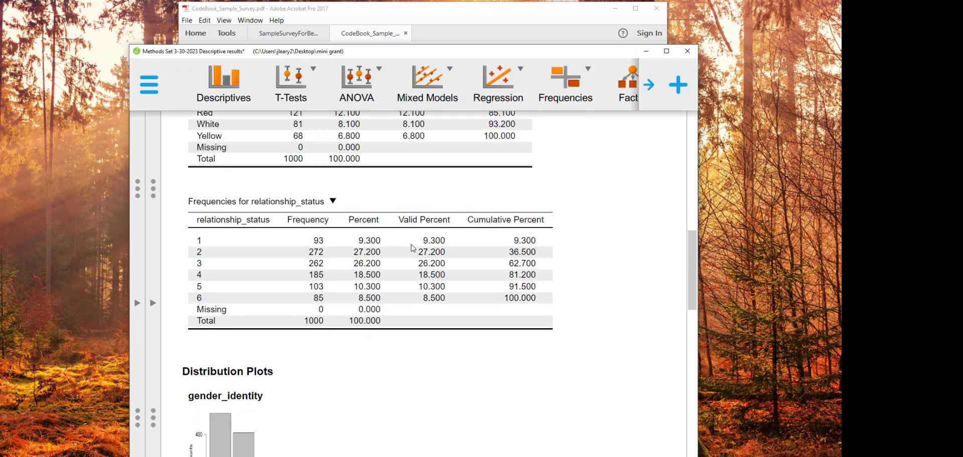
pyautogui.scroll(10, 394, 270)
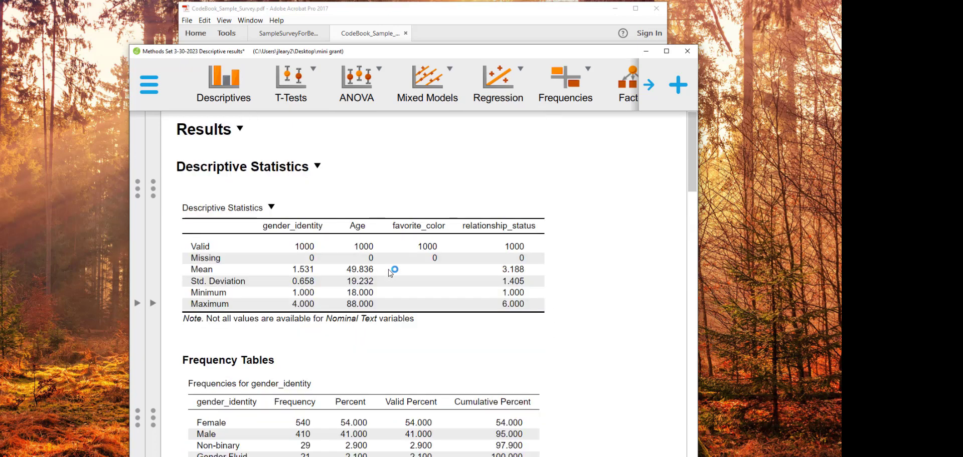
# Remove the Descriptive Statistics analysis from the results, and close the file without saving the changes
pyautogui.click(317, 166)
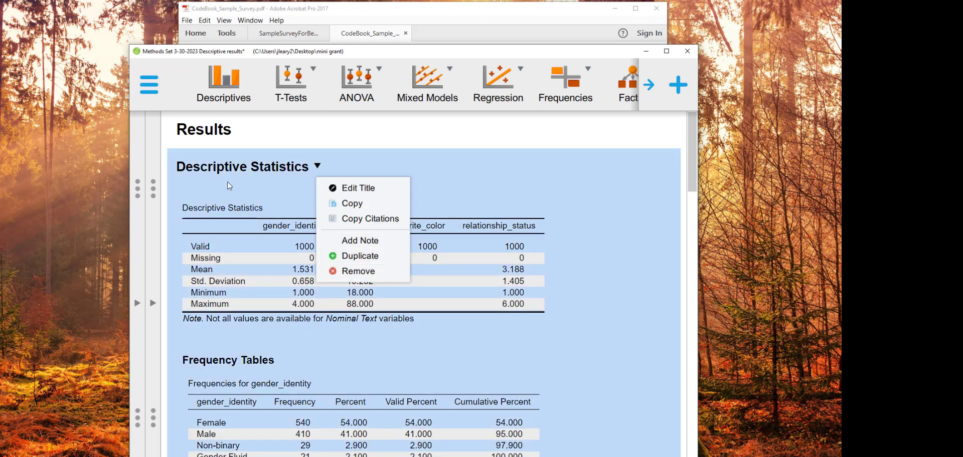
pyautogui.click(358, 273)
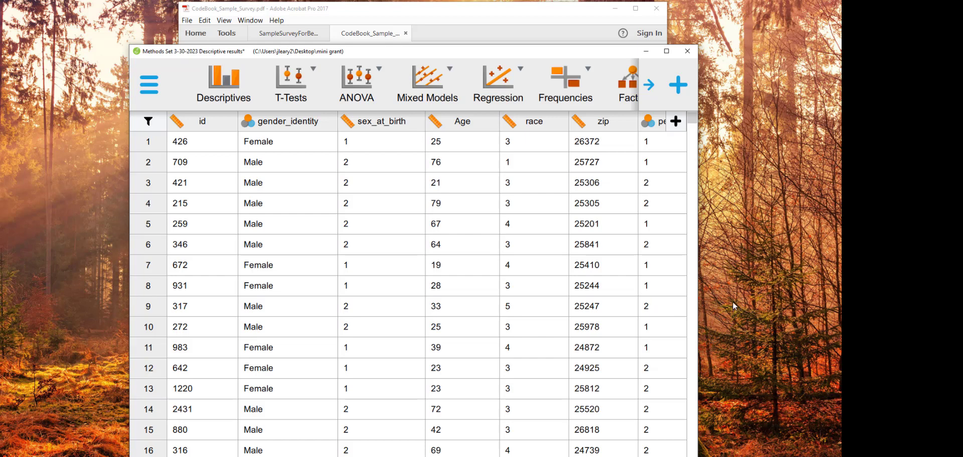
pyautogui.click(688, 52)
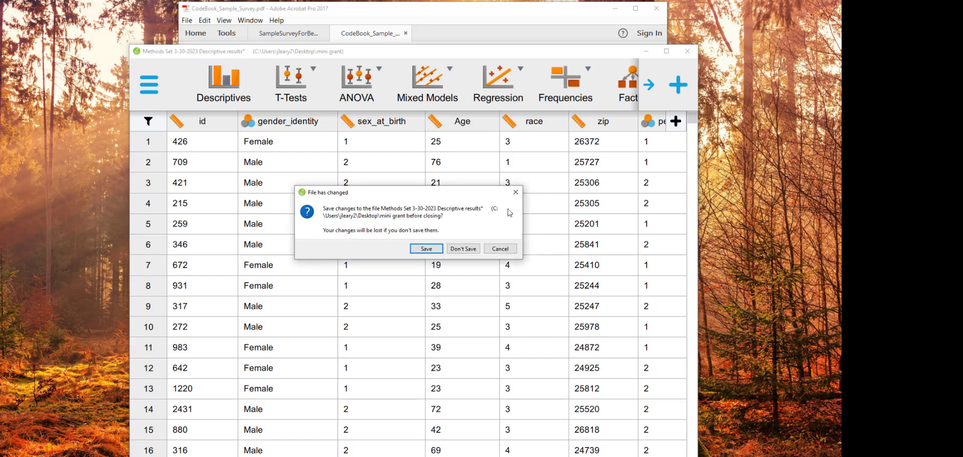
pyautogui.click(464, 249)
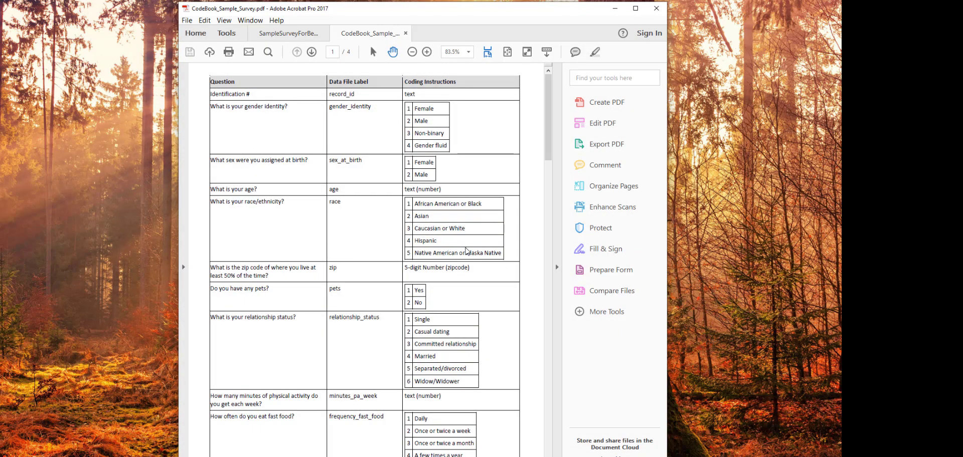
# Start JASP again, reopen the recent file Methods Set 3-30-2023 Descriptive results.jasp and collapse the analysis settings
pyautogui.press('super')
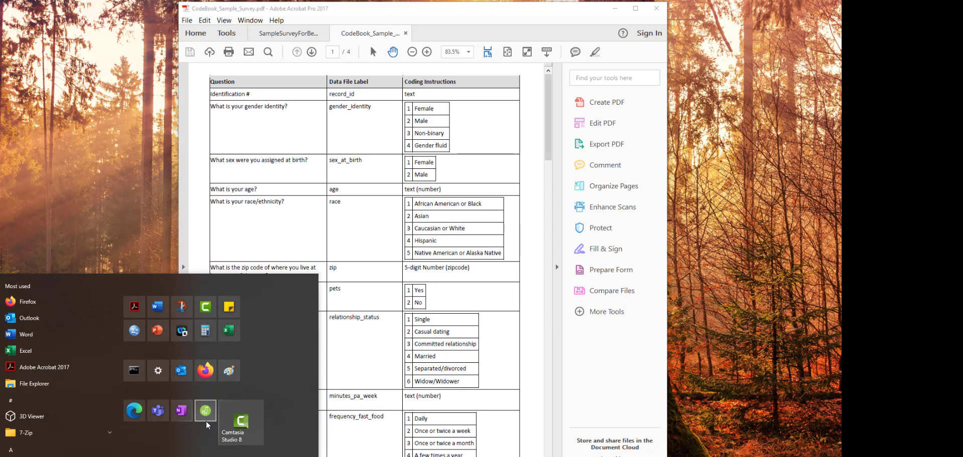
pyautogui.click(429, 257)
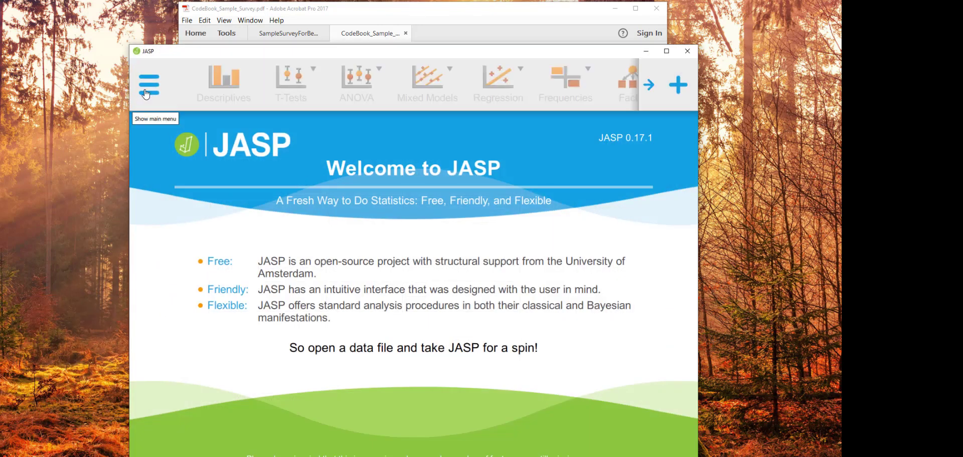
pyautogui.click(149, 85)
pyautogui.click(158, 126)
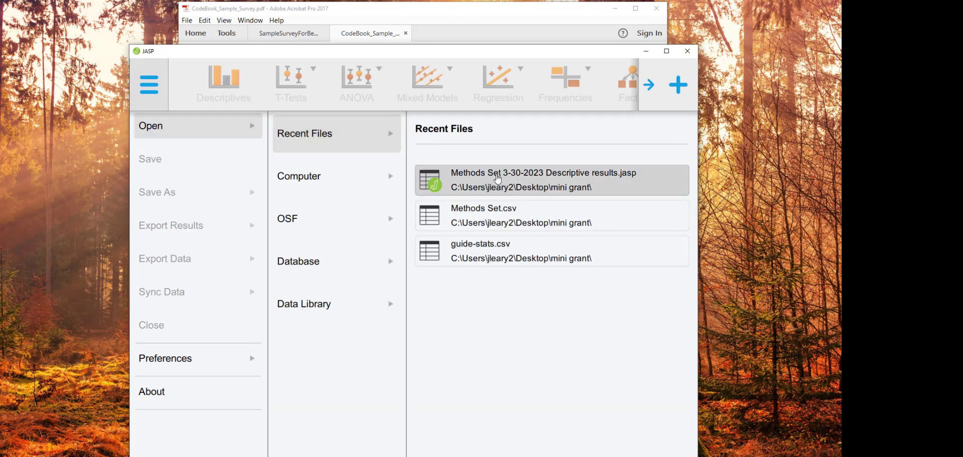
pyautogui.click(500, 182)
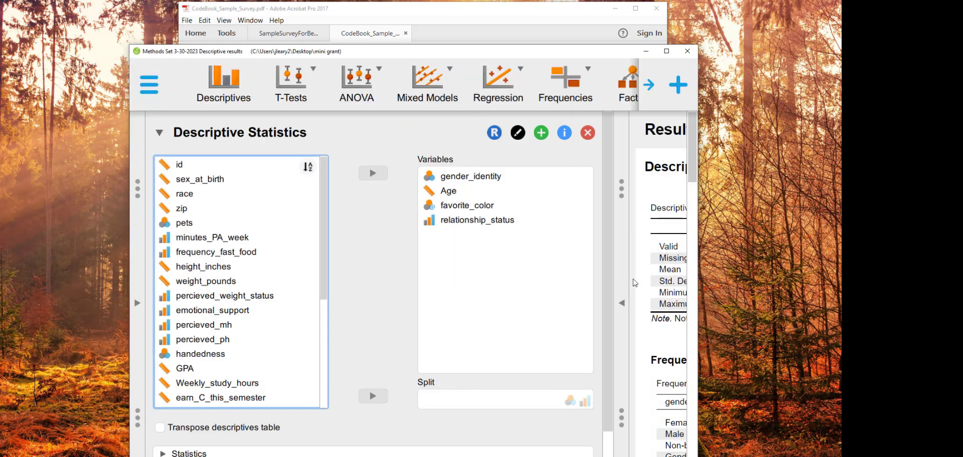
pyautogui.click(622, 303)
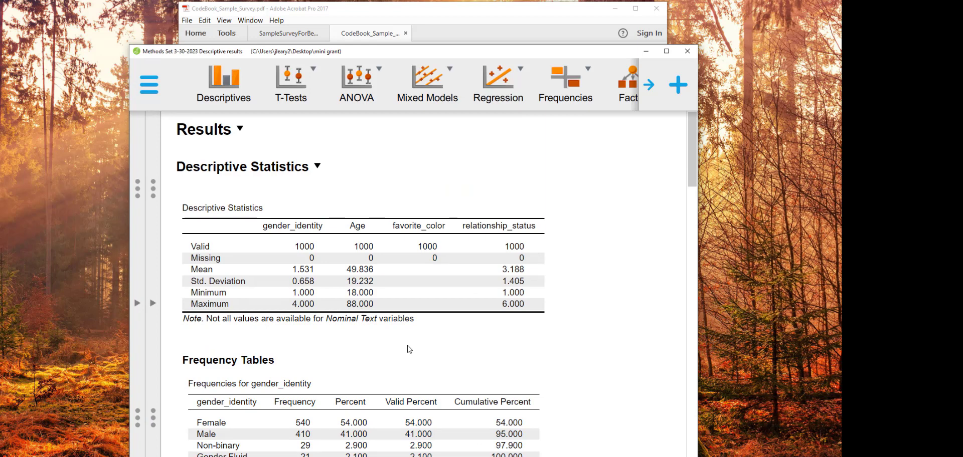
pyautogui.click(241, 130)
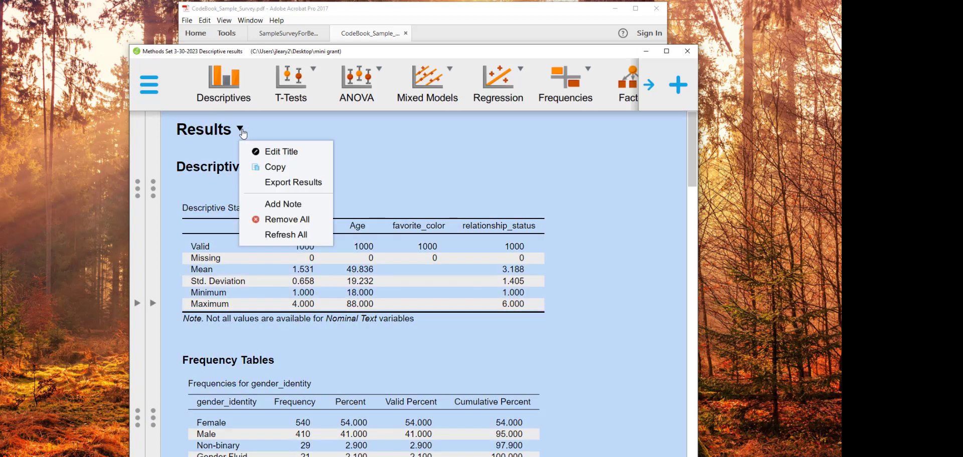
pyautogui.click(272, 226)
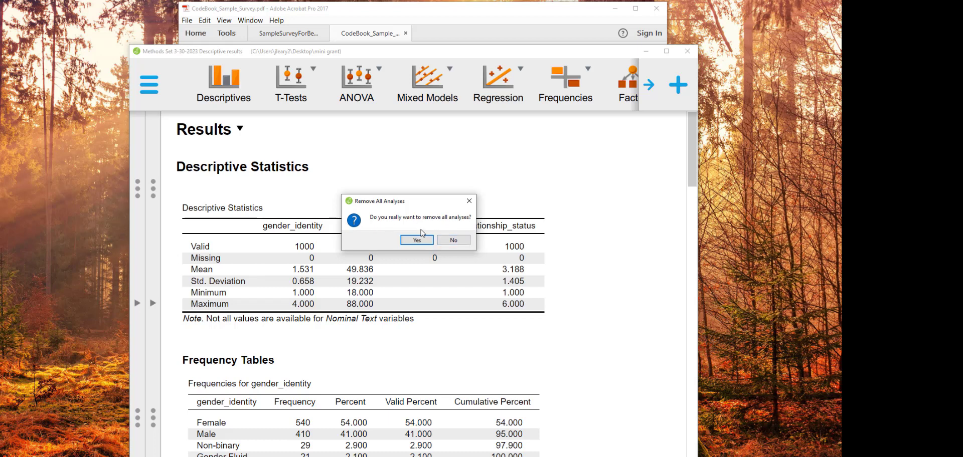
pyautogui.click(449, 241)
# Widen the Descriptive Statistics settings, expand Basic plots and turn off Distribution plots
pyautogui.click(395, 164)
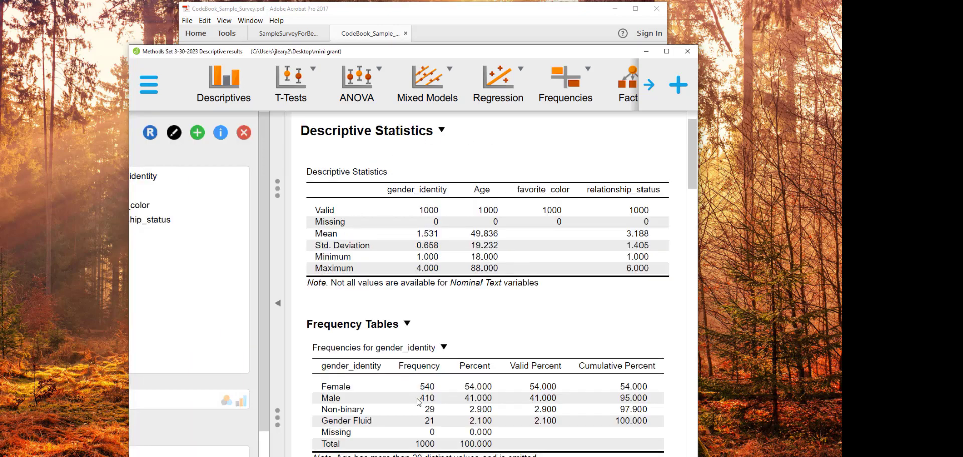
pyautogui.scroll(-3, 348, 344)
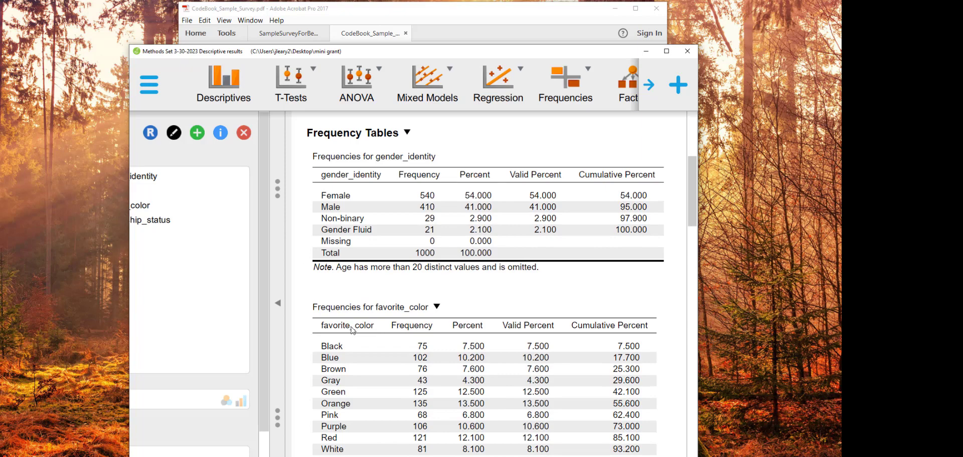
pyautogui.scroll(-10, 352, 329)
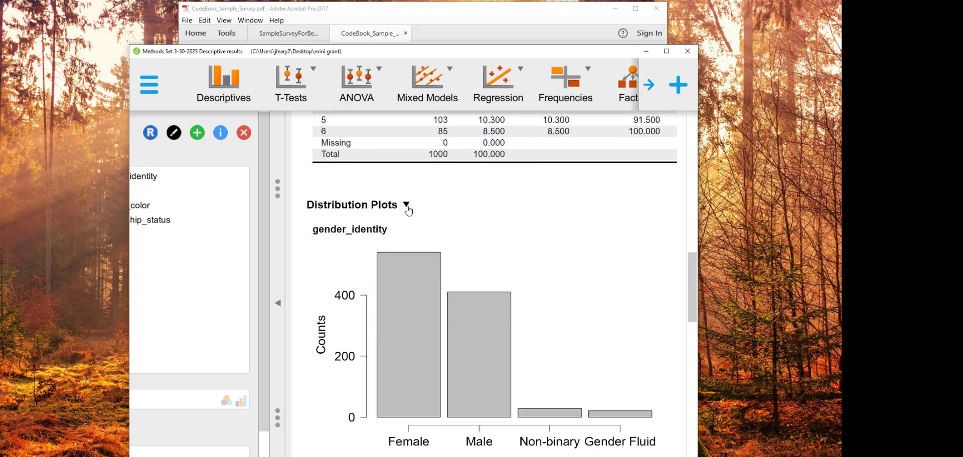
pyautogui.click(406, 206)
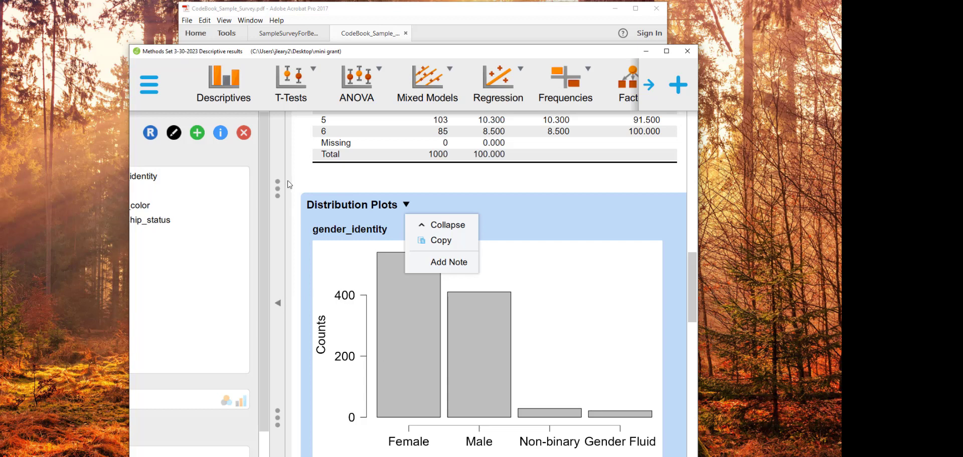
pyautogui.moveTo(278, 187); pyautogui.dragTo(623, 190)
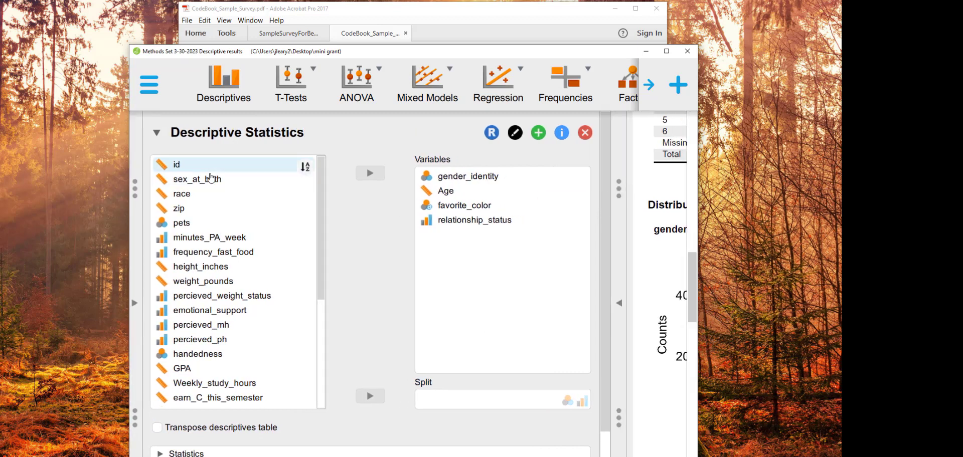
pyautogui.scroll(-3, 399, 306)
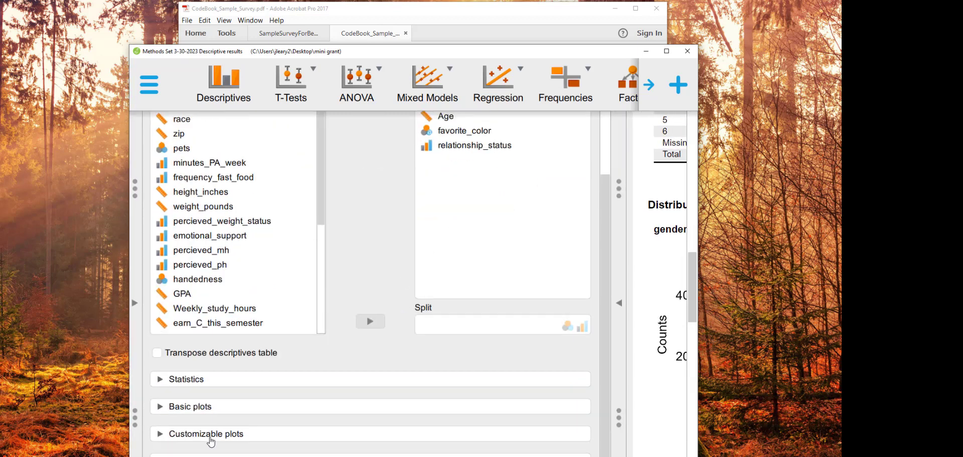
pyautogui.click(161, 407)
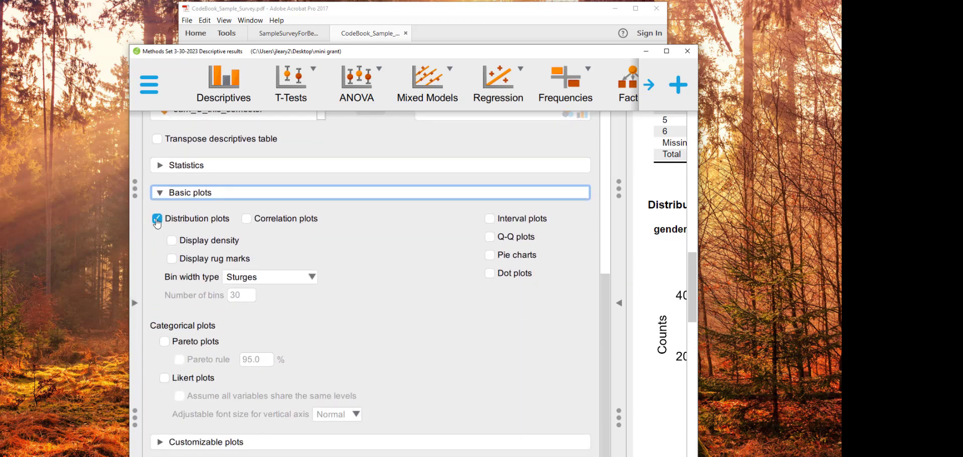
pyautogui.click(156, 221)
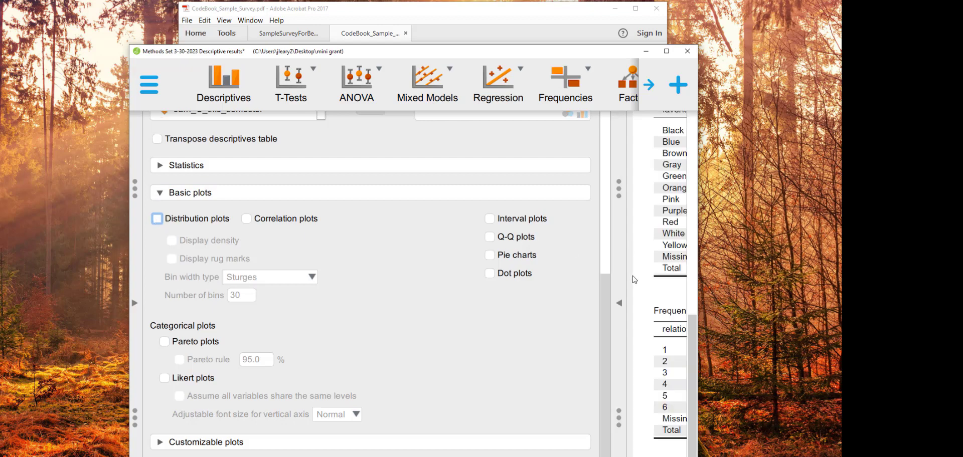
# Examine the frequency tables, the options of the favorite_color table, and the plot and variable settings of the analysis
pyautogui.click(617, 303)
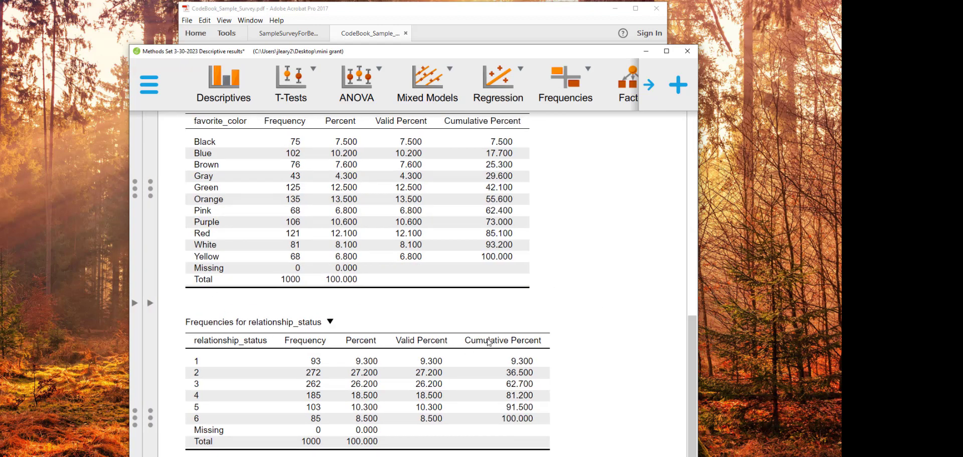
pyautogui.scroll(10, 490, 339)
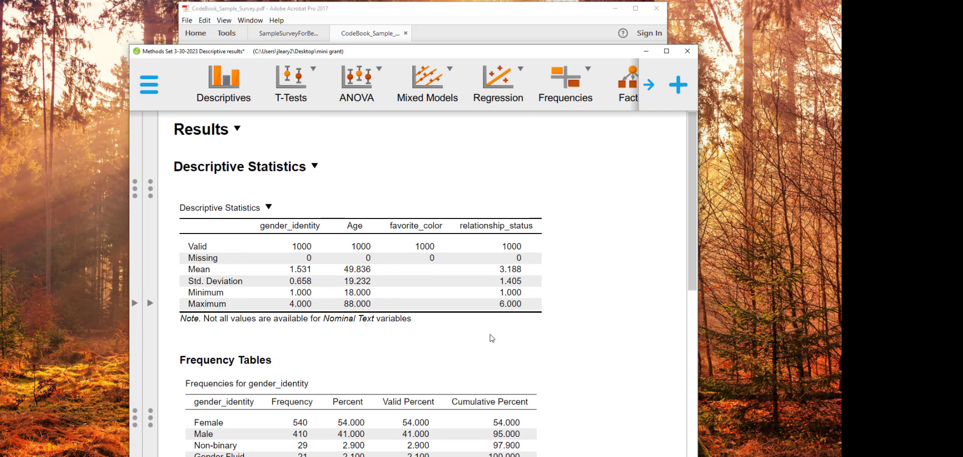
pyautogui.scroll(-10, 491, 338)
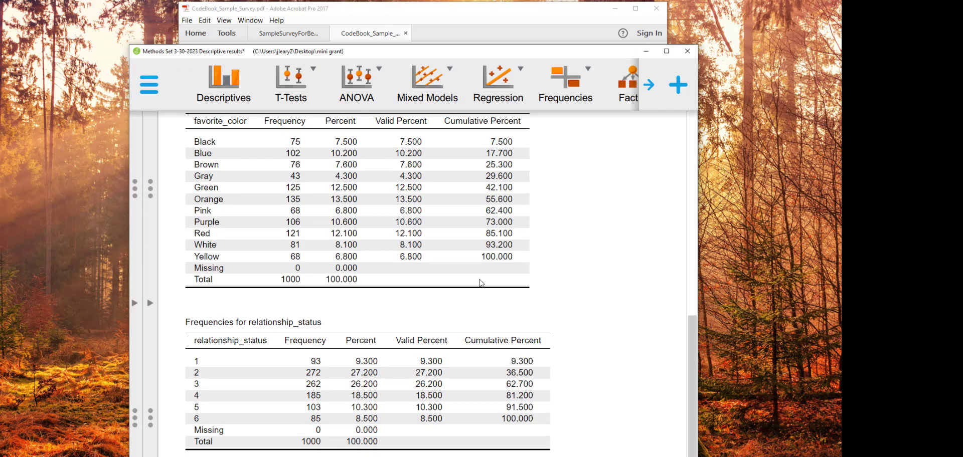
pyautogui.scroll(3, 267, 271)
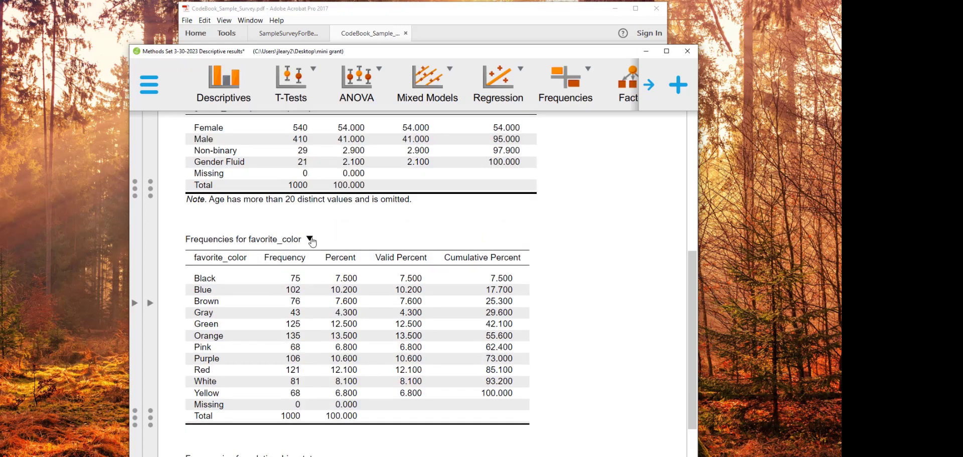
pyautogui.click(310, 240)
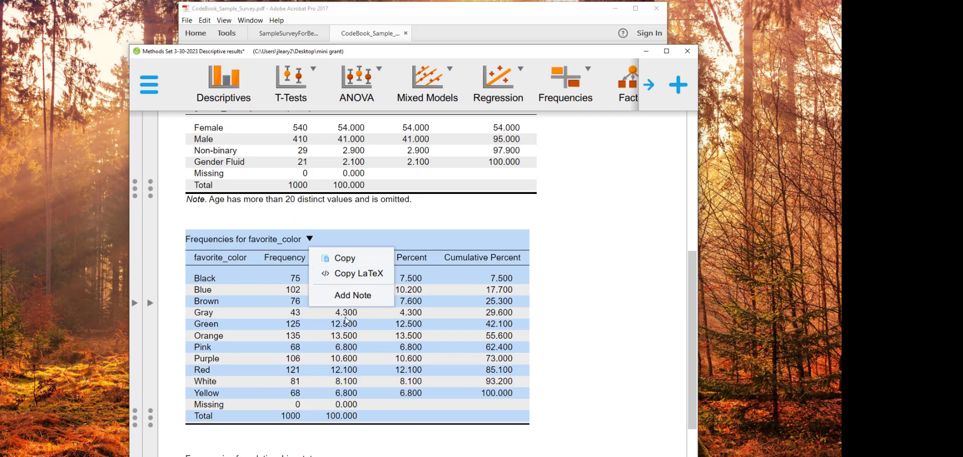
pyautogui.click(150, 303)
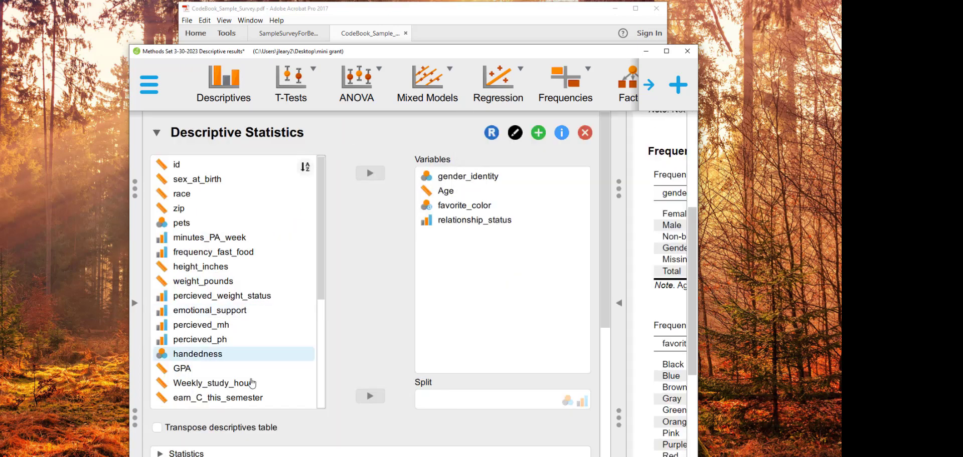
pyautogui.scroll(-5, 351, 301)
pyautogui.click(160, 185)
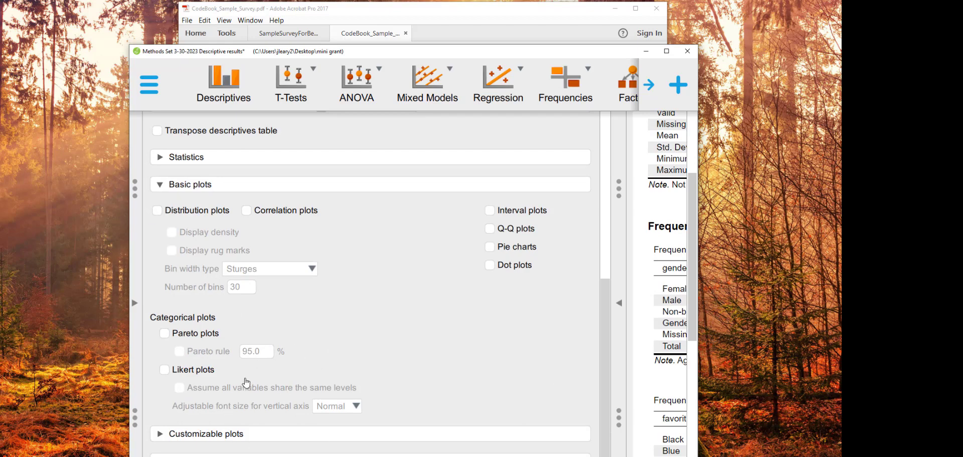
pyautogui.scroll(6, 248, 377)
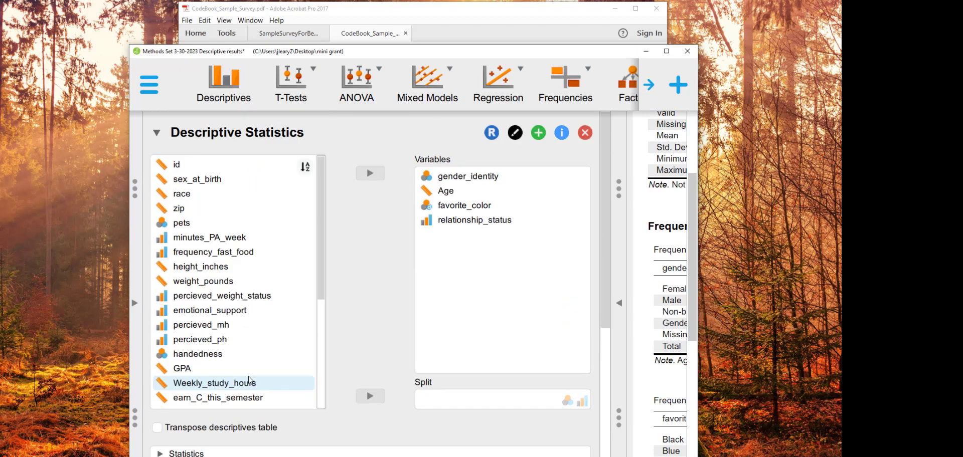
# Remove relationship_status from the variables of the Descriptive Statistics analysis
pyautogui.click(625, 301)
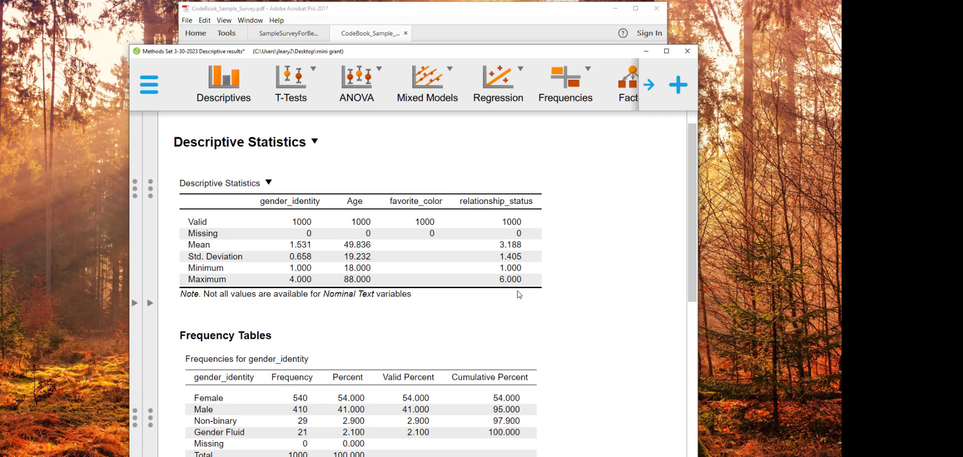
pyautogui.scroll(-4, 519, 295)
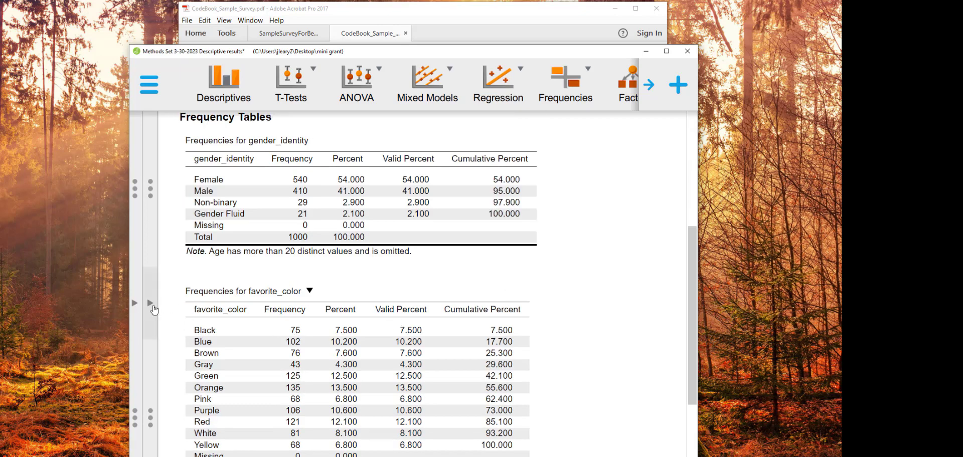
pyautogui.click(153, 307)
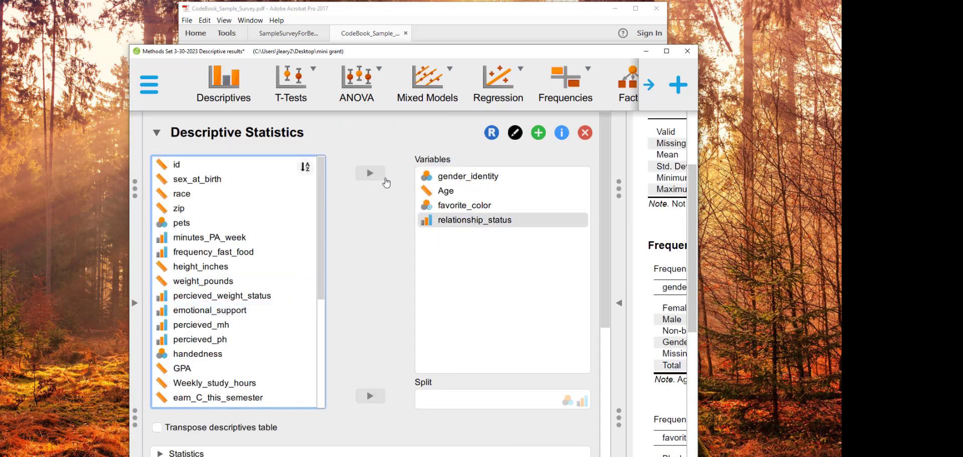
pyautogui.doubleClick(444, 221)
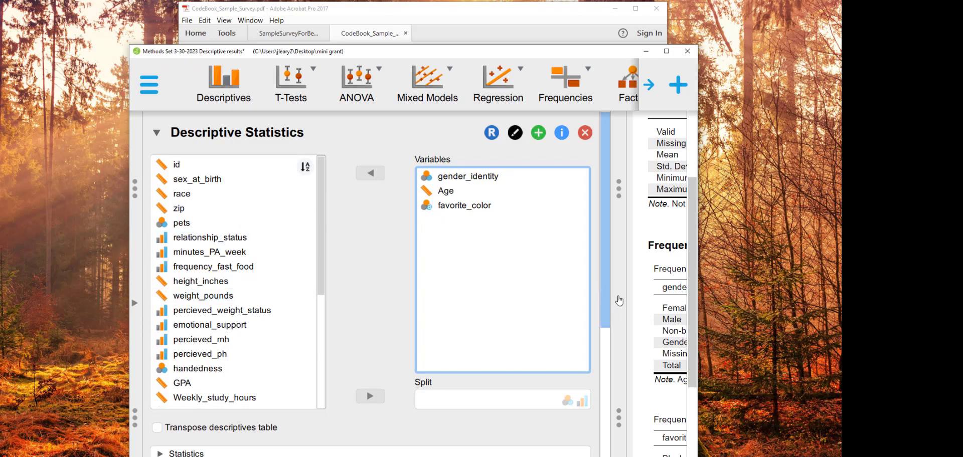
# Collapse the analysis settings, review the descriptive statistics and the gender_identity and favorite_color frequency tables, and reopen the settings
pyautogui.click(619, 303)
pyautogui.scroll(-3, 404, 316)
pyautogui.scroll(-1, 404, 315)
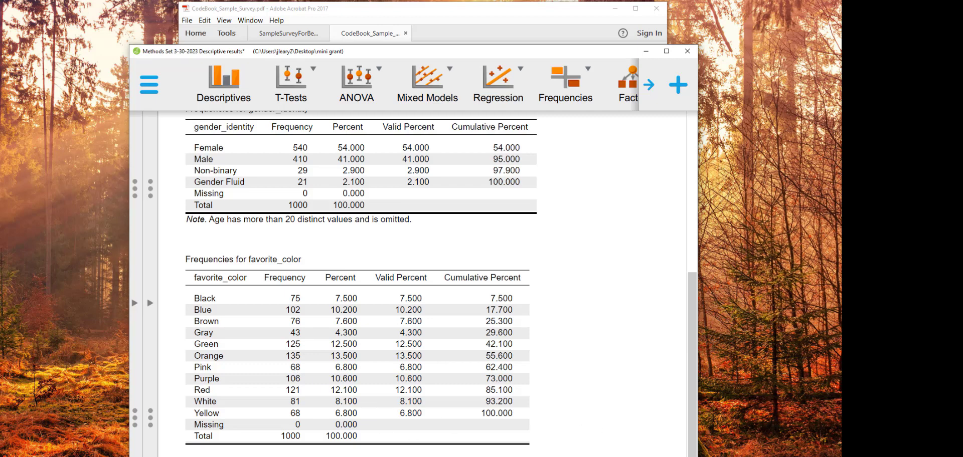
pyautogui.scroll(4, 608, 306)
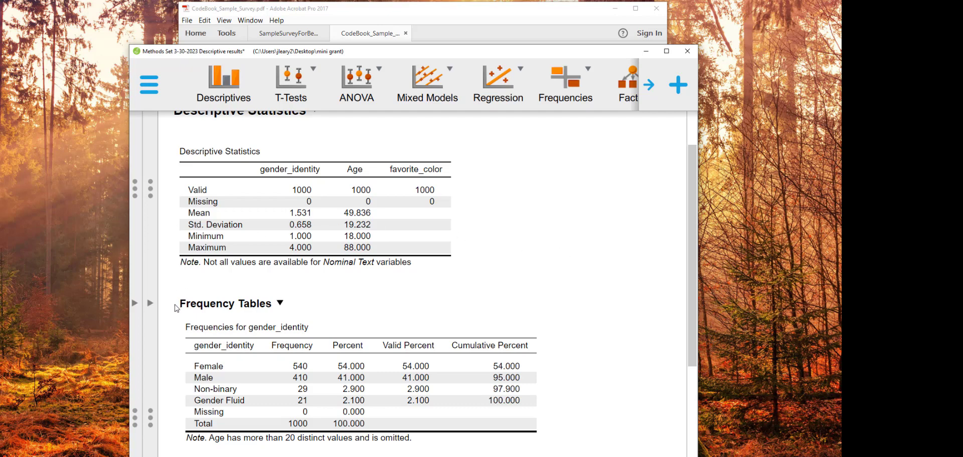
pyautogui.click(151, 304)
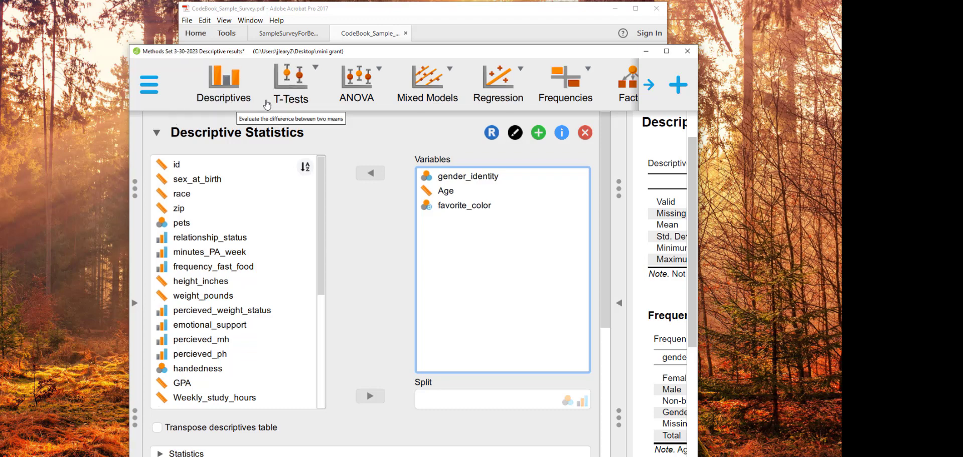
# Save a copy of the analysis in the mini grant folder as Methods Set 3-30-2023 Descriptive results 11.30
pyautogui.click(149, 85)
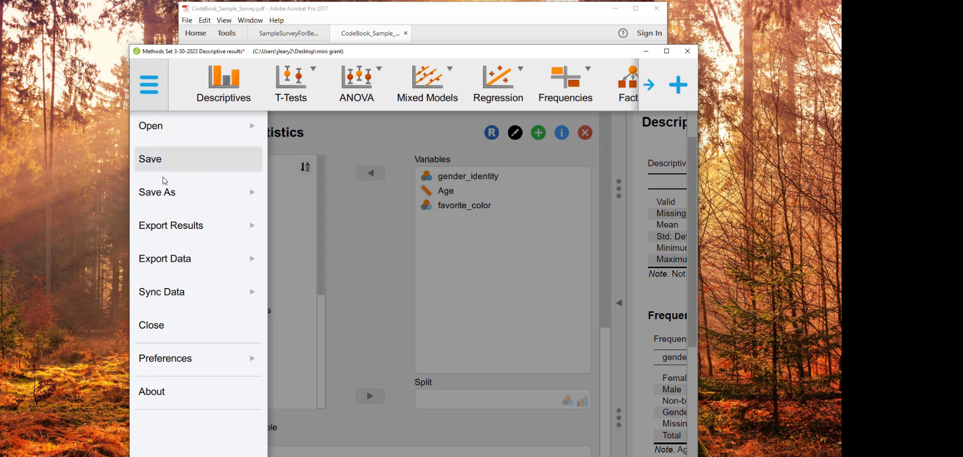
pyautogui.click(206, 192)
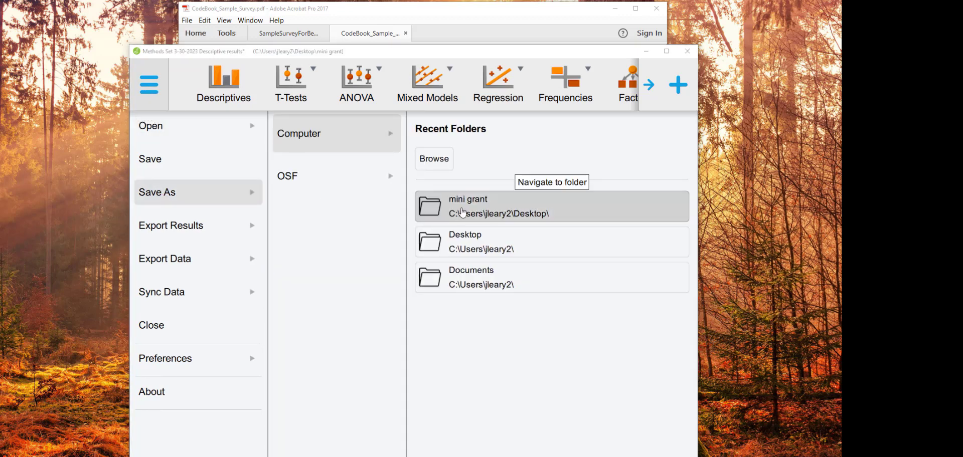
pyautogui.click(461, 213)
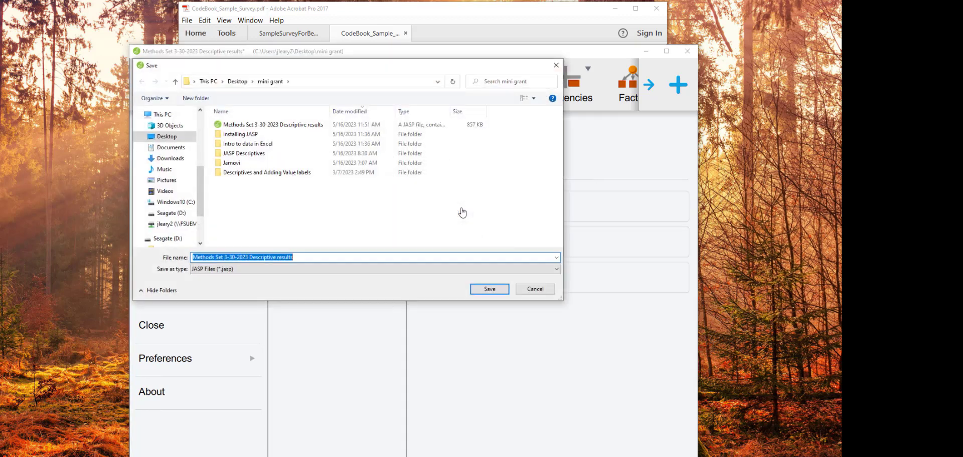
pyautogui.click(301, 257)
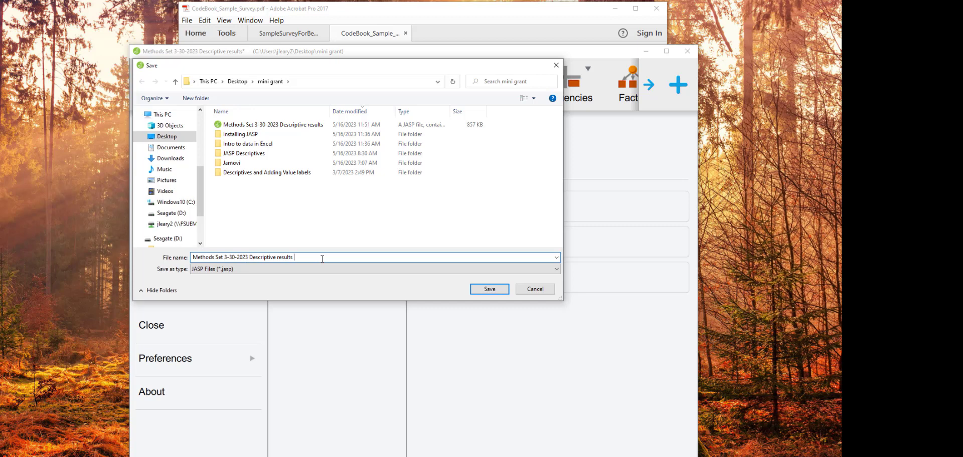
pyautogui.write('11.30')
pyautogui.press('Return')
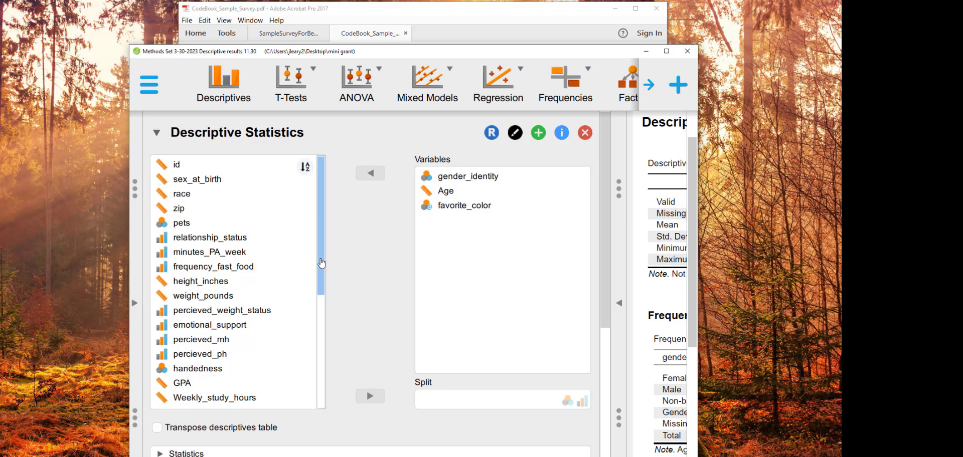
# Collapse the analysis settings and remove the entire Descriptive Statistics analysis from the results
pyautogui.click(619, 303)
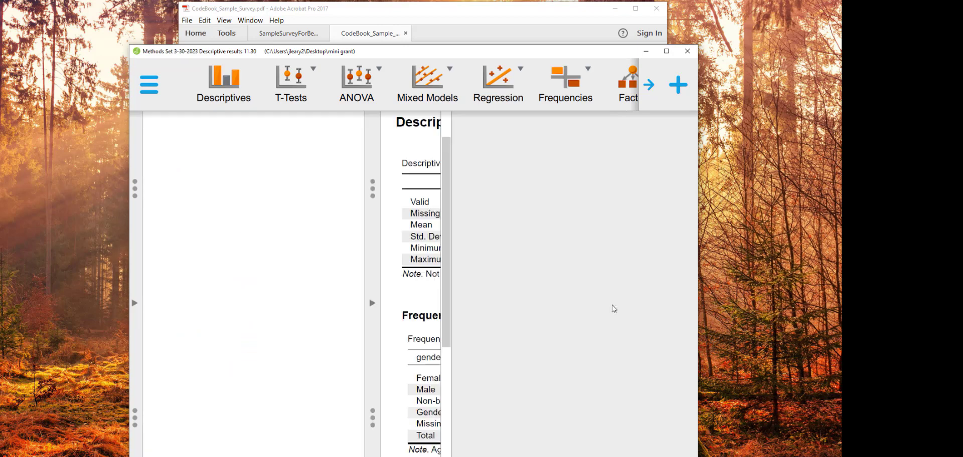
pyautogui.click(314, 122)
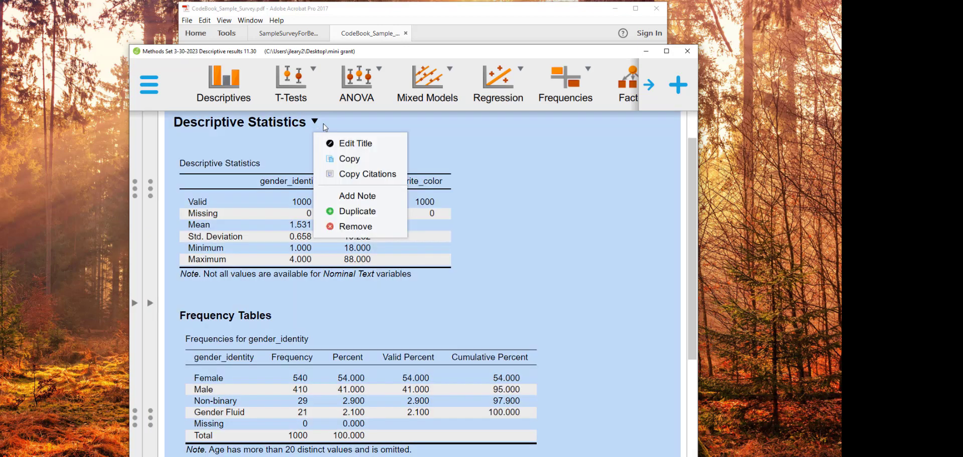
pyautogui.click(371, 227)
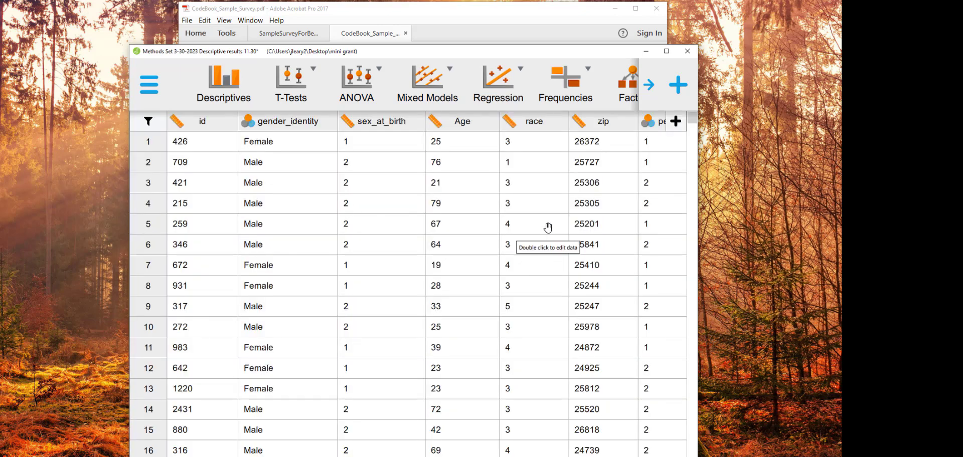
# Save the dataset without the analysis under its existing file name
pyautogui.click(156, 103)
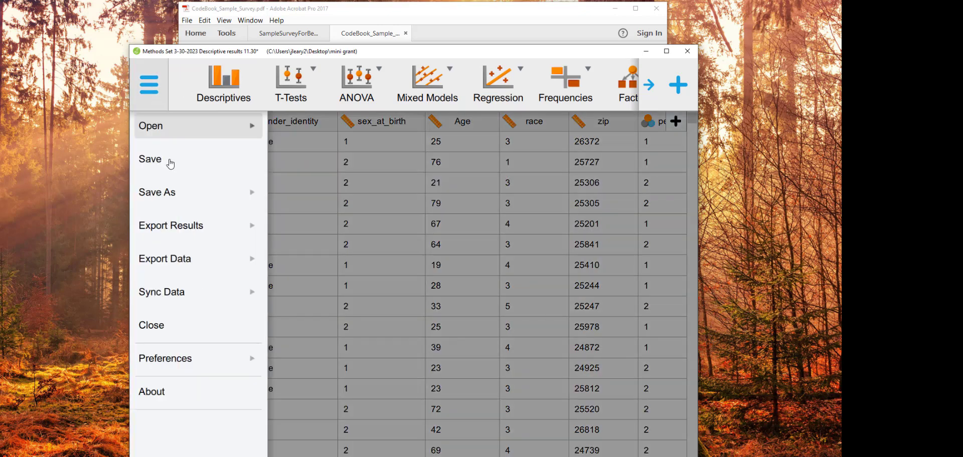
pyautogui.click(168, 191)
pyautogui.click(158, 161)
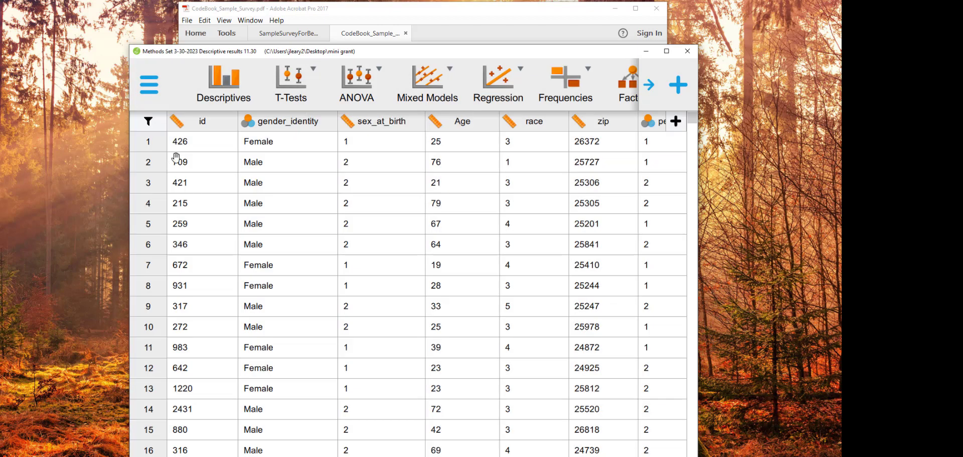